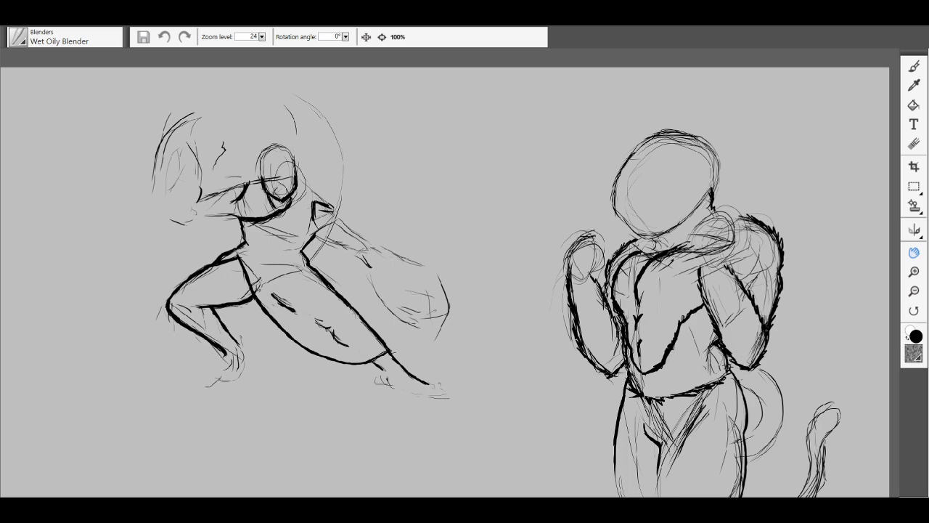
Step: Look over the sketches of the lunging figure and the standing tailed figure, from full bodies to torso details
scroll(373, 413, down, 1)
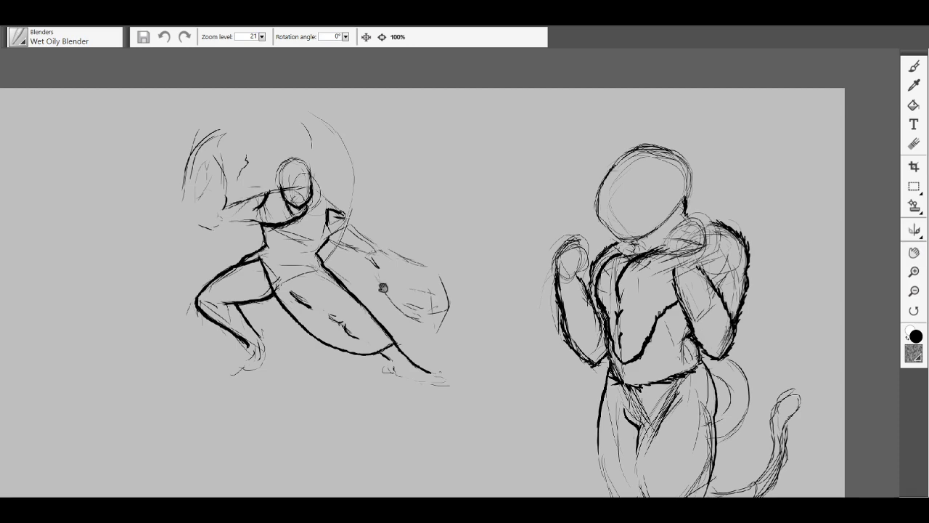
mouse_move(383, 287)
mouse_down()
mouse_move(363, 266)
mouse_move(363, 282)
mouse_up()
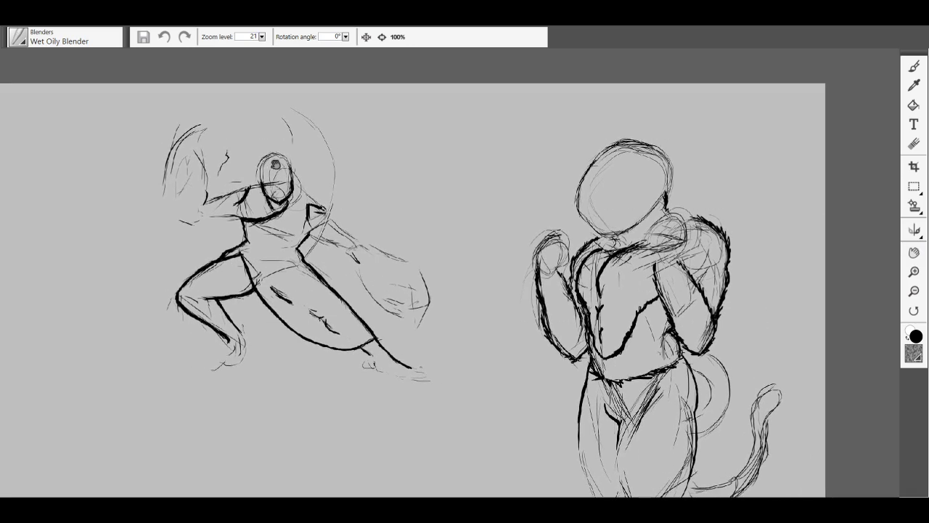
mouse_move(570, 399)
mouse_down()
mouse_move(523, 385)
mouse_move(507, 345)
mouse_move(468, 366)
mouse_move(494, 370)
mouse_up()
scroll(467, 366, down, 1)
scroll(494, 369, down, 2)
scroll(491, 367, down, 2)
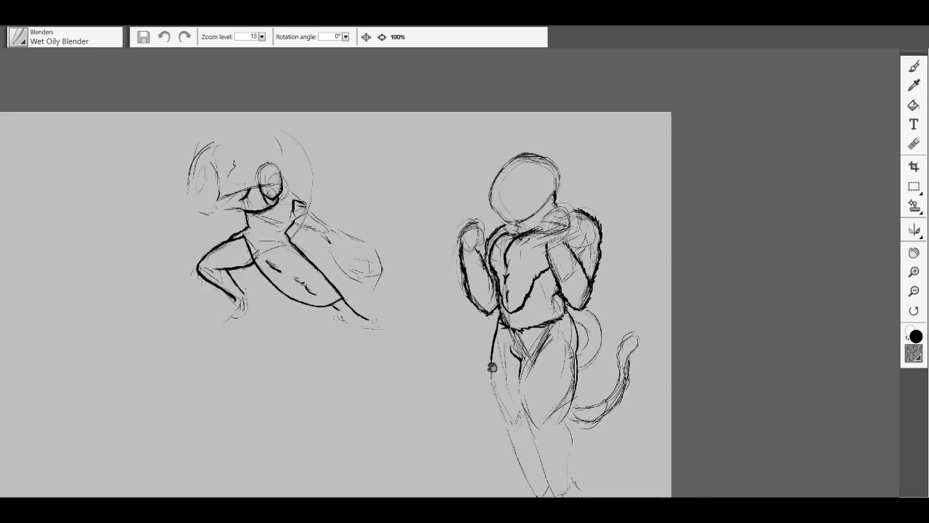
drag(415, 371, 468, 439)
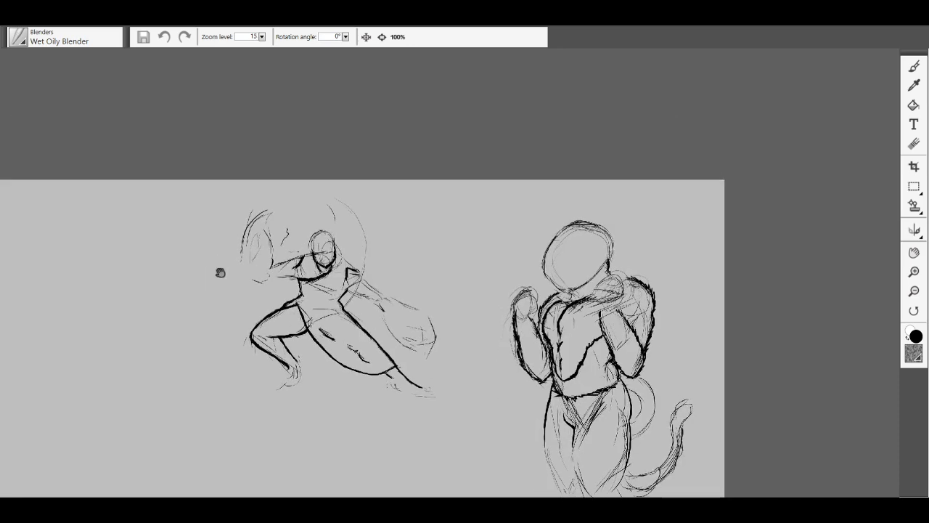
scroll(220, 271, up, 6)
drag(223, 288, 294, 299)
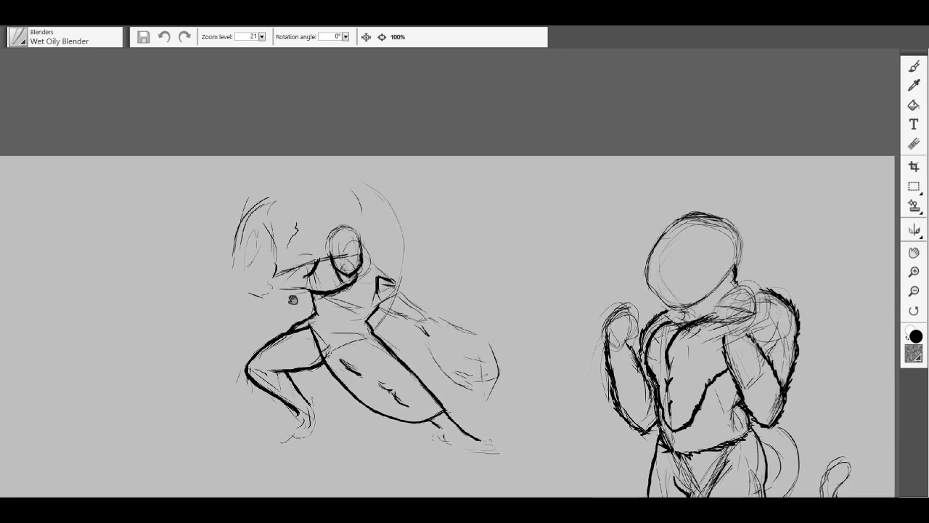
scroll(293, 299, up, 5)
scroll(283, 320, up, 3)
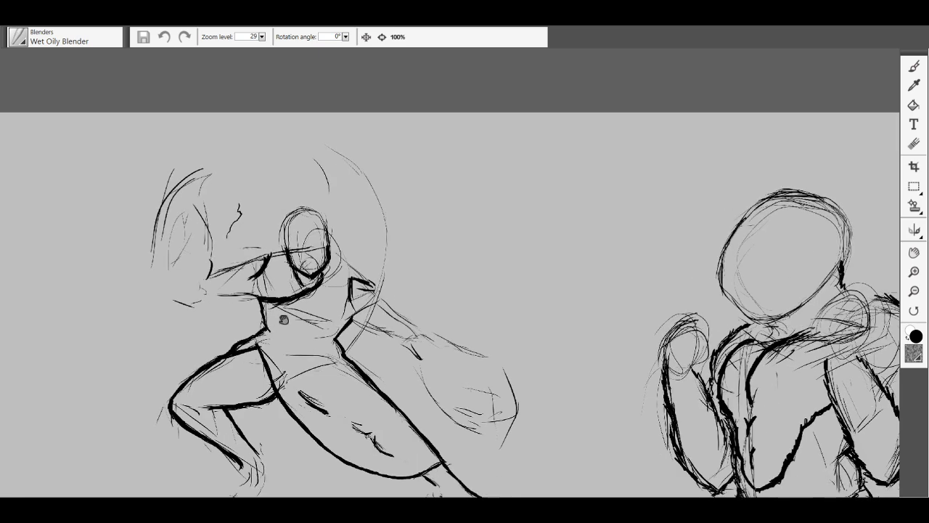
mouse_move(283, 321)
mouse_down()
mouse_move(338, 307)
mouse_move(426, 383)
mouse_up()
scroll(427, 383, up, 8)
drag(487, 404, 431, 322)
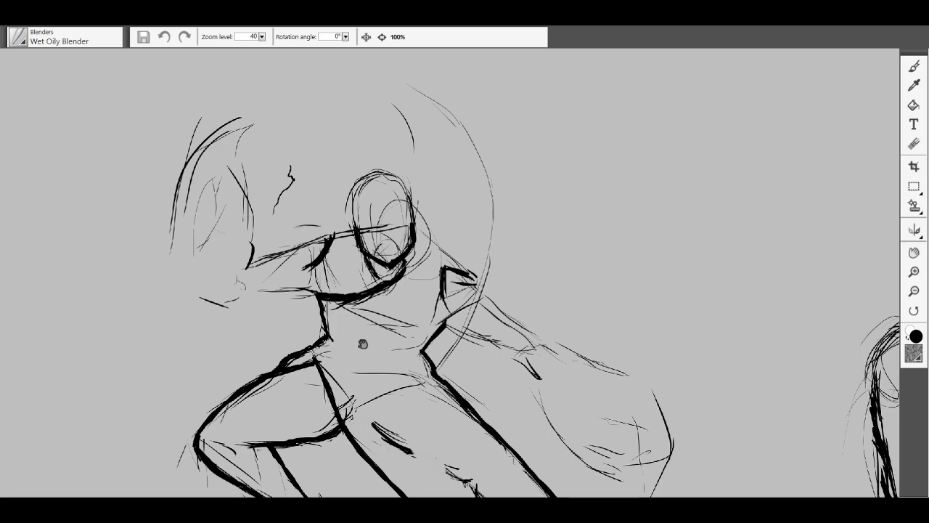
drag(363, 343, 310, 342)
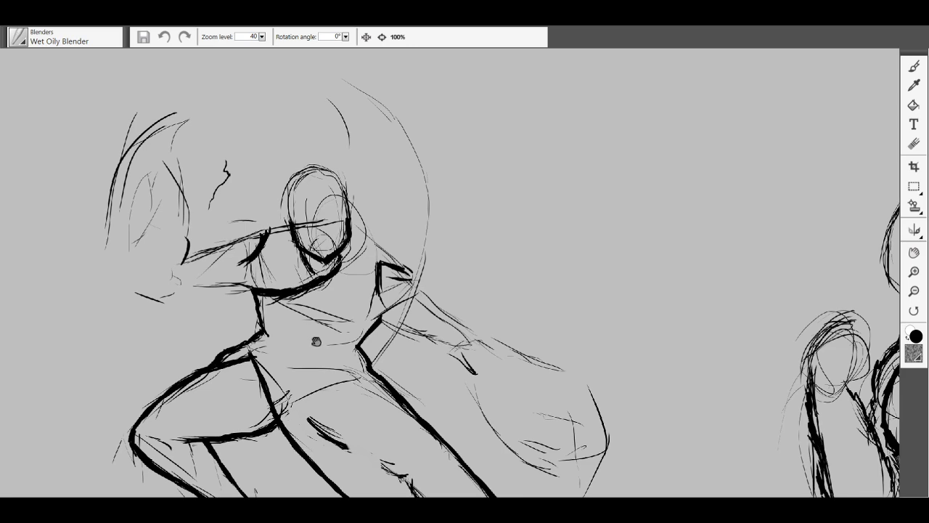
scroll(343, 343, down, 3)
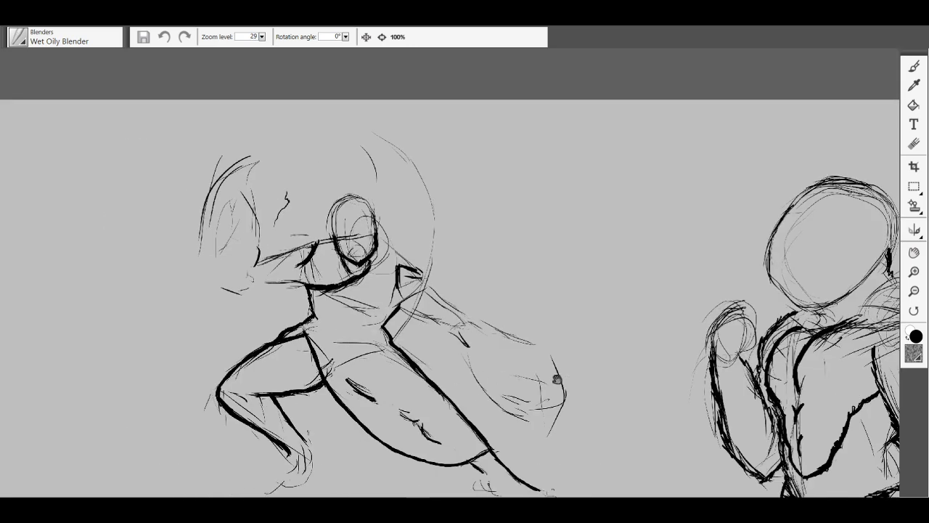
drag(558, 380, 409, 297)
drag(525, 356, 416, 264)
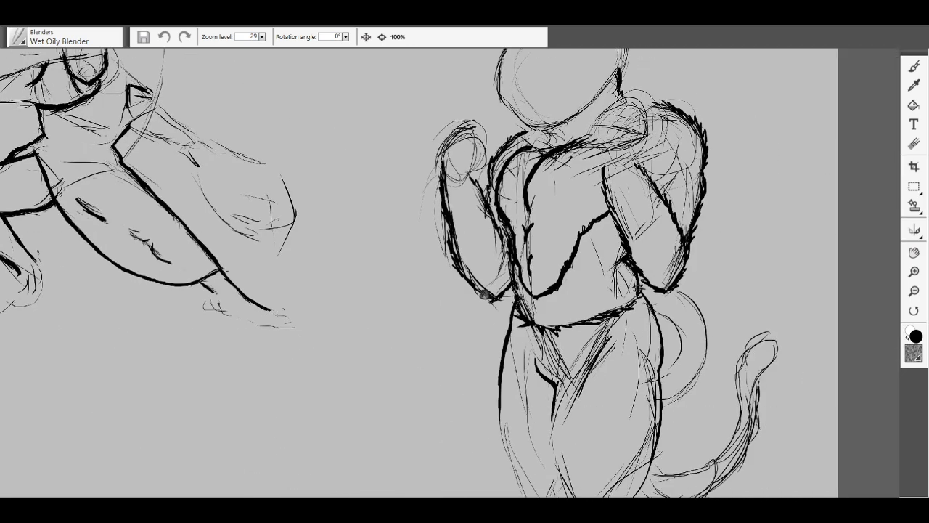
drag(485, 294, 258, 141)
scroll(509, 383, down, 2)
scroll(471, 256, down, 1)
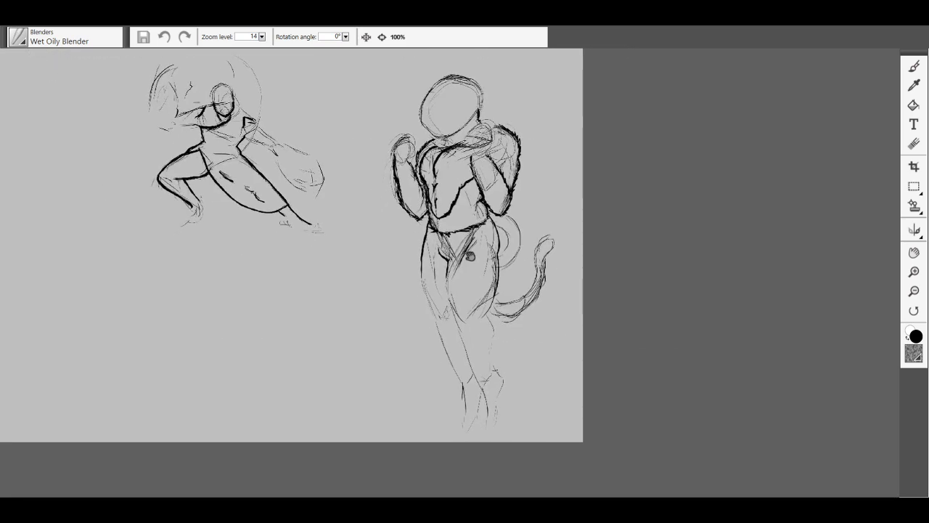
drag(471, 256, 494, 269)
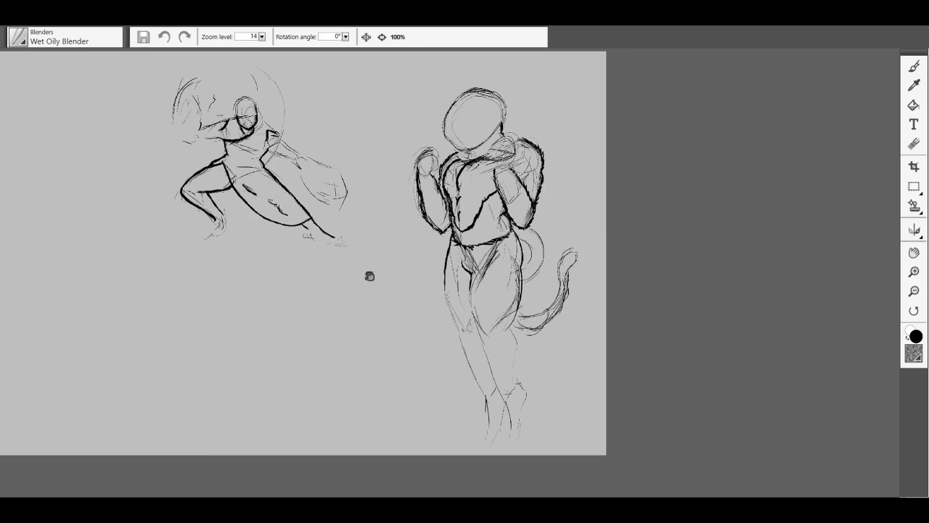
Step: Switch to the Fine Point pen for working on the lunging figure
scroll(374, 256, up, 2)
drag(413, 299, 562, 441)
scroll(375, 281, up, 3)
drag(374, 281, 434, 271)
scroll(441, 350, up, 2)
scroll(435, 273, up, 1)
scroll(433, 272, up, 1)
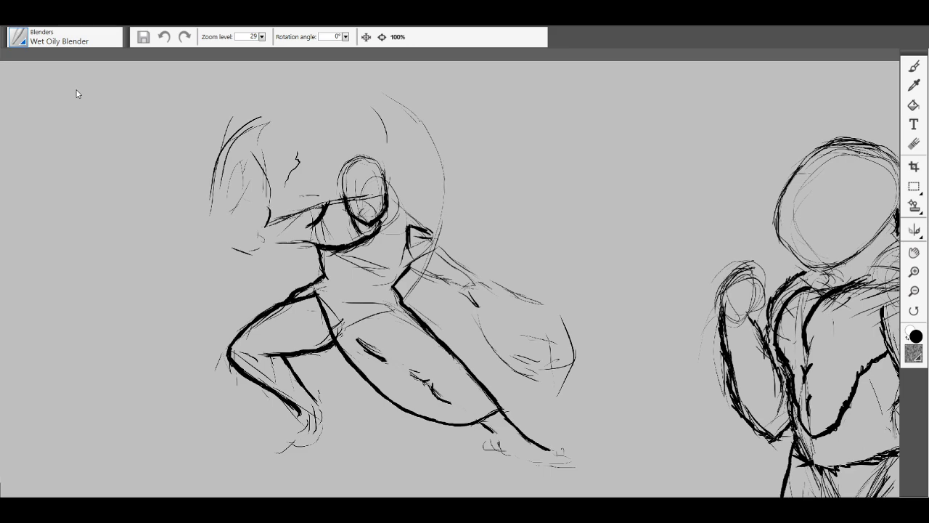
key(b)
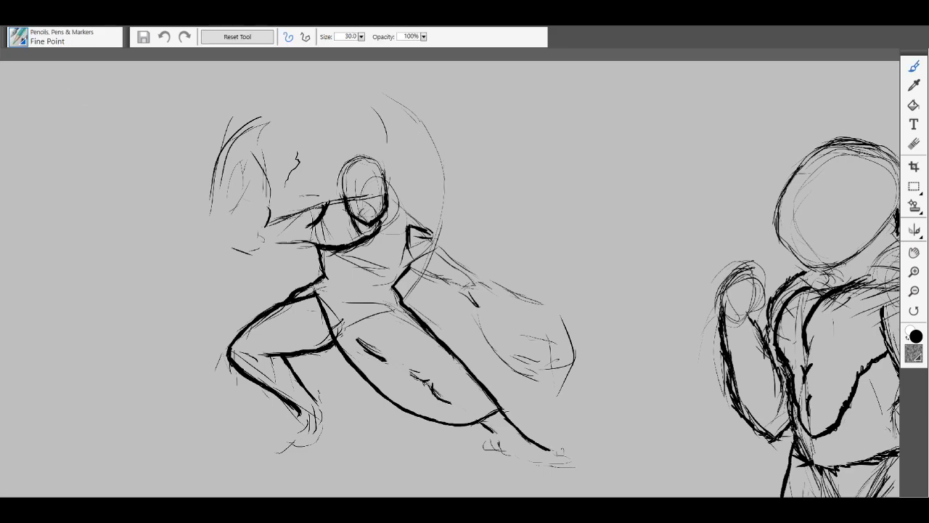
mouse_move(521, 149)
mouse_down()
mouse_move(533, 159)
mouse_move(501, 163)
mouse_up()
drag(500, 168, 499, 192)
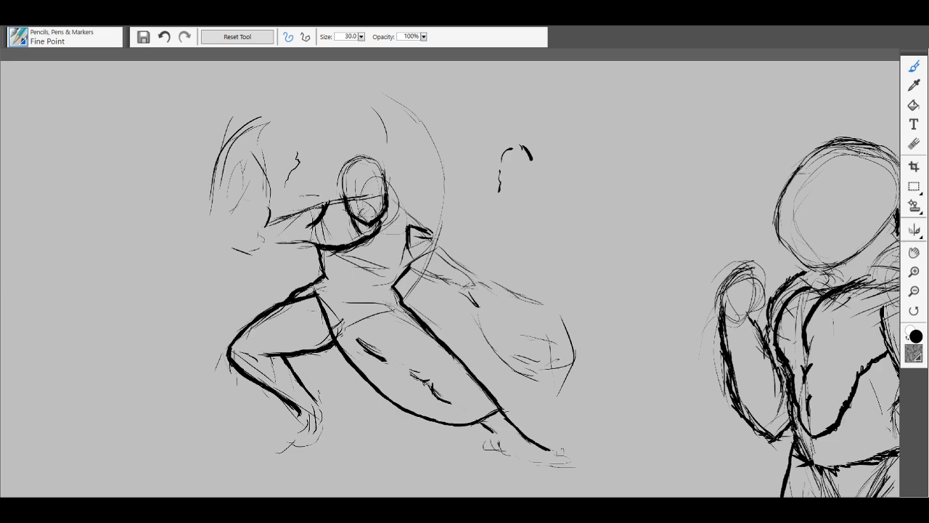
drag(520, 165, 530, 186)
mouse_move(512, 150)
mouse_down()
mouse_move(519, 163)
mouse_move(512, 148)
mouse_up()
mouse_move(505, 131)
mouse_down()
mouse_move(517, 140)
mouse_move(534, 132)
mouse_up()
click(165, 37)
click(165, 37)
click(165, 36)
click(166, 37)
click(165, 36)
Step: Draw a wavy front hairline across the lunging figure's forehead with the Fine Point pen at size 30 and full opacity
key(ctrl+plus)
key(ctrl+plus)
key(ctrl+plus)
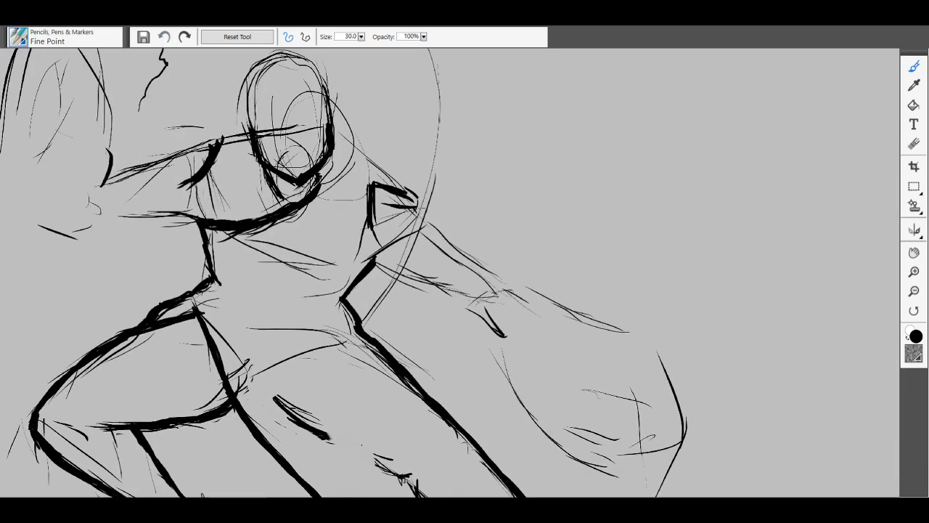
click(915, 253)
drag(618, 257, 703, 356)
scroll(613, 313, up, 1)
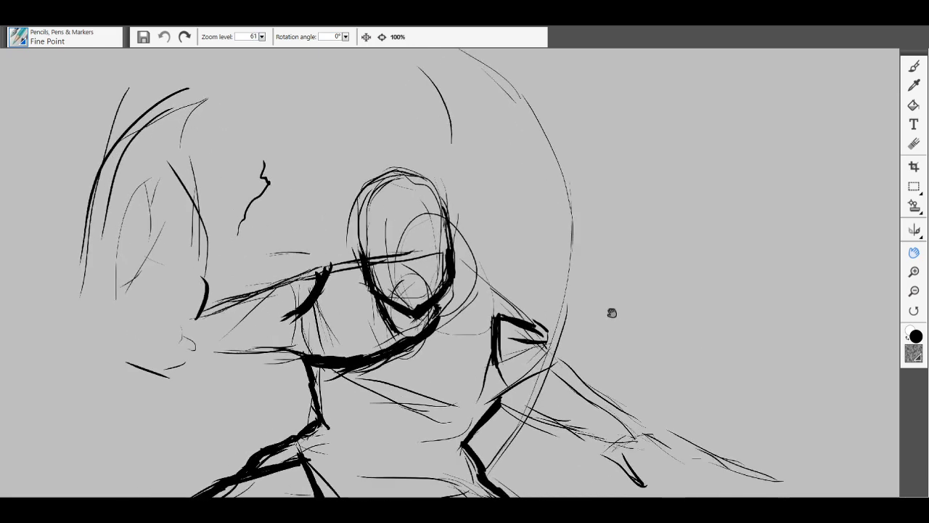
scroll(612, 313, up, 1)
drag(525, 299, 556, 303)
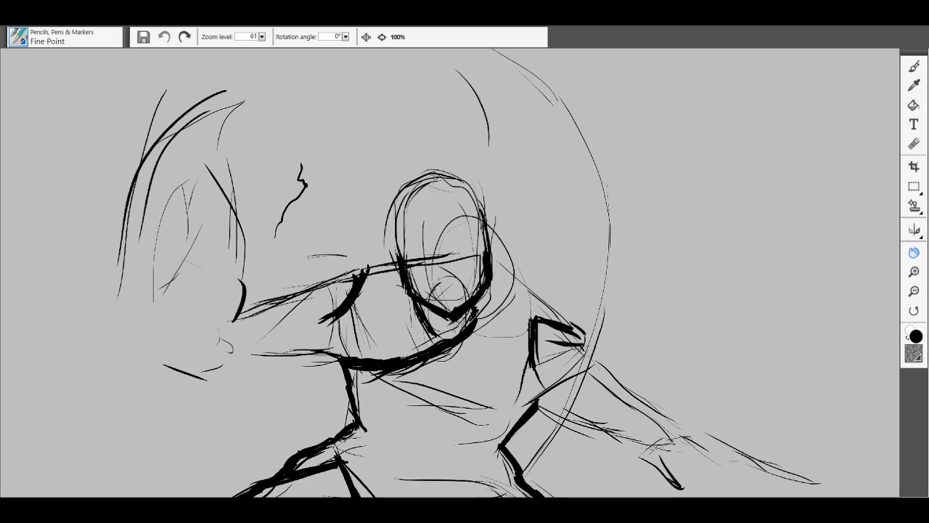
click(912, 67)
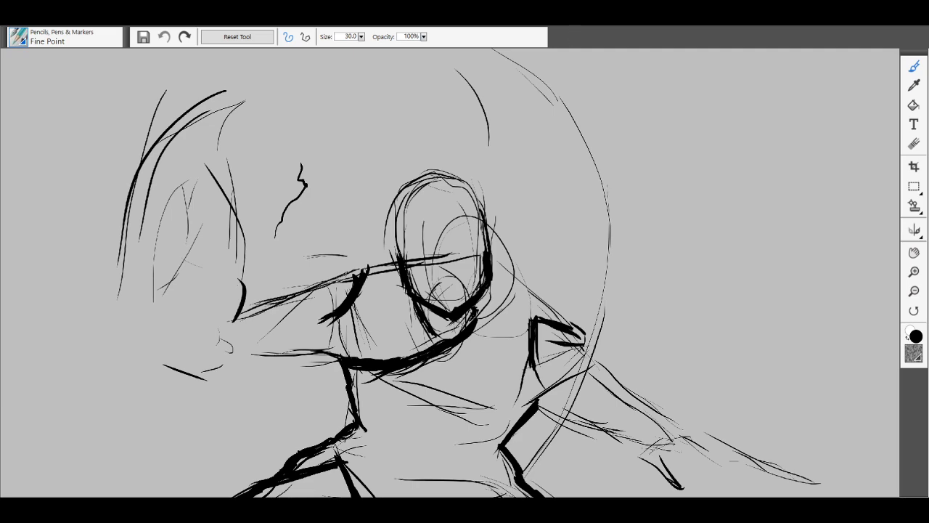
drag(445, 222, 464, 203)
mouse_move(414, 254)
mouse_down()
mouse_move(422, 217)
mouse_move(433, 216)
mouse_up()
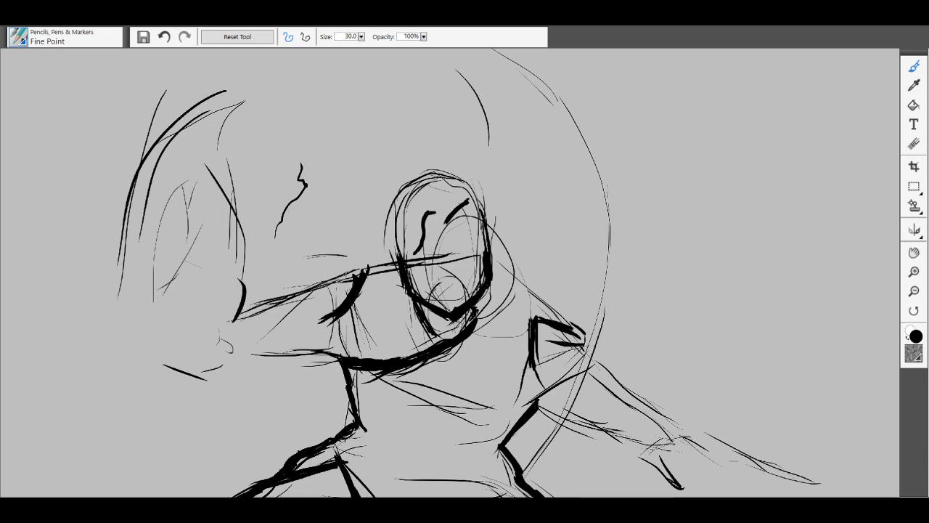
drag(434, 211, 440, 216)
drag(483, 235, 473, 256)
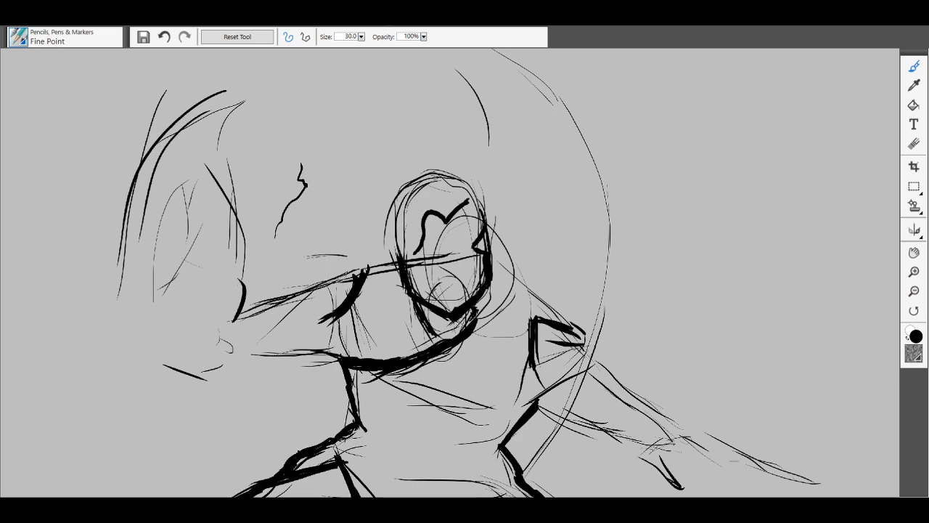
click(165, 40)
click(165, 39)
click(165, 40)
click(165, 40)
click(165, 40)
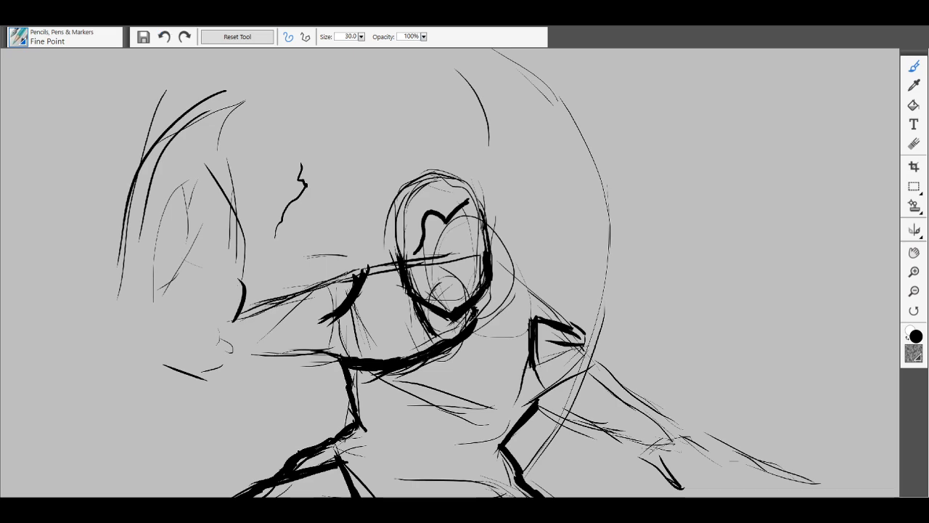
Step: Draw the sideburn and ear on the right side of the lunging figure's head, plus the hair edges at both temples
drag(484, 239, 477, 251)
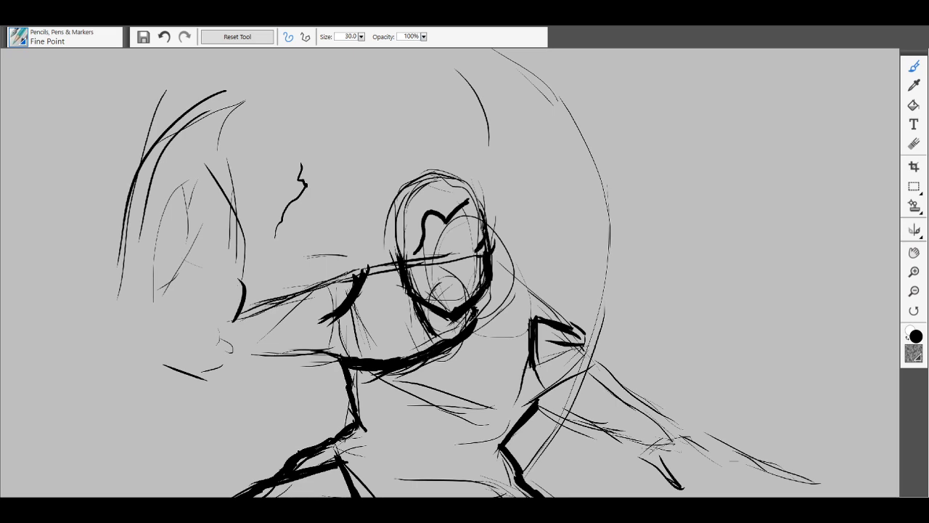
drag(494, 234, 493, 247)
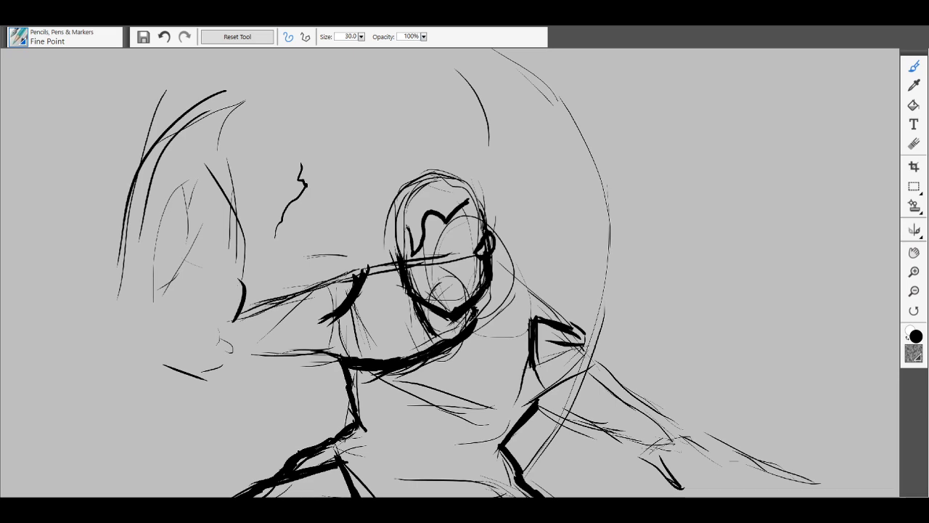
drag(405, 226, 399, 246)
click(165, 40)
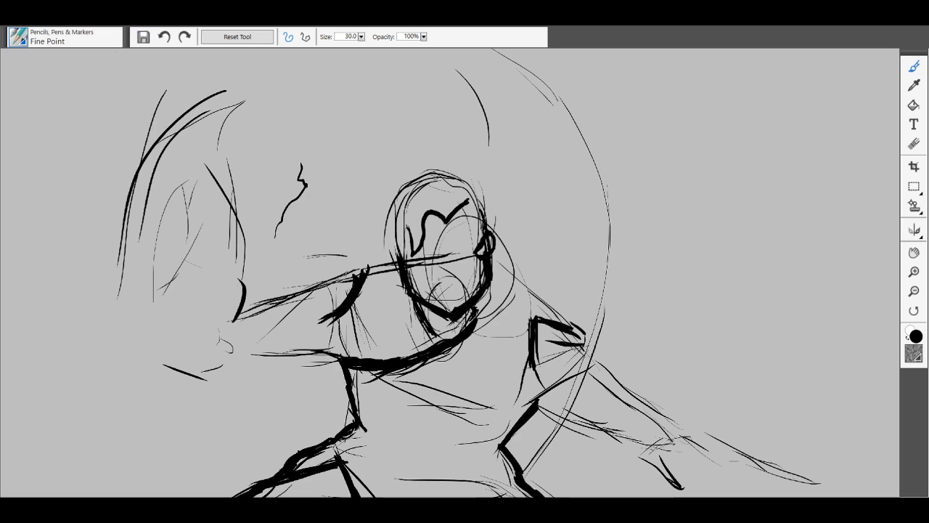
key(ctrl+y)
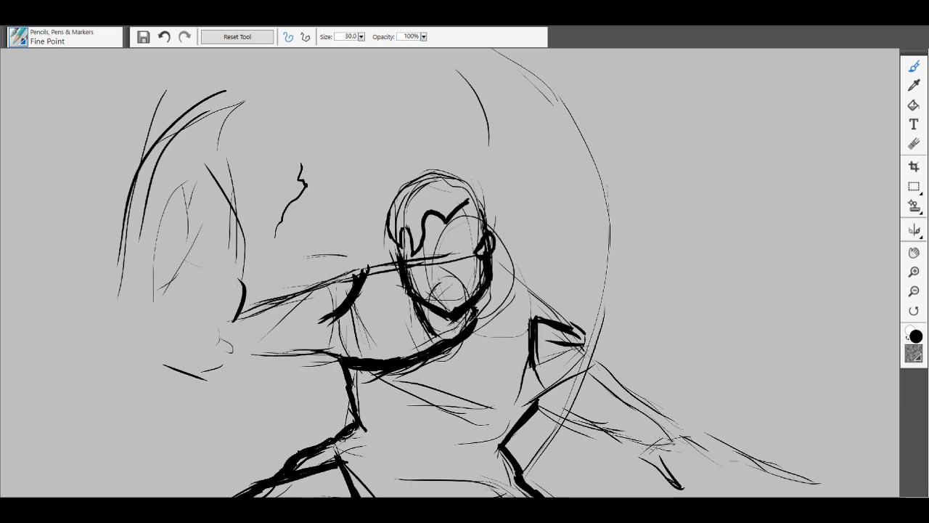
drag(407, 222, 409, 239)
drag(475, 220, 478, 237)
drag(475, 217, 462, 206)
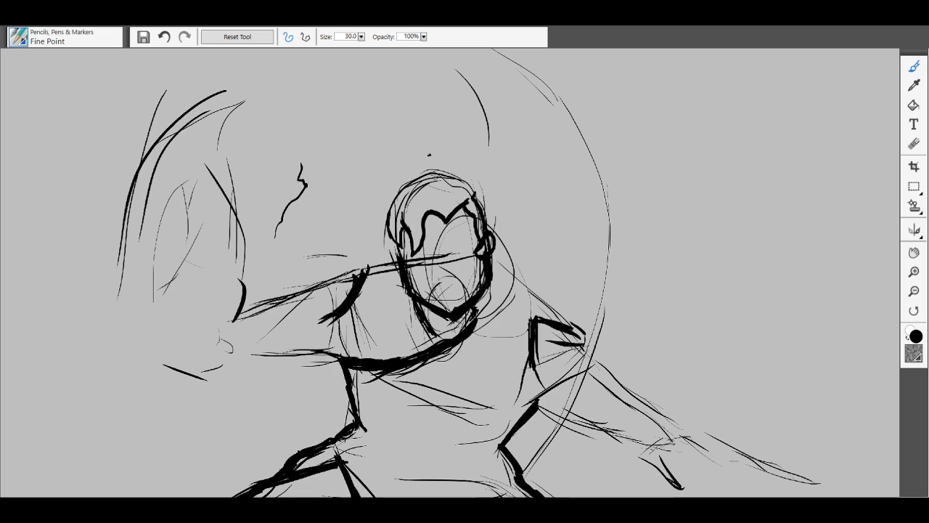
Step: Outline the hair over the top of the head with pointed tufts at the crown and on the left side
mouse_move(429, 155)
mouse_down()
mouse_move(466, 171)
mouse_move(477, 198)
mouse_up()
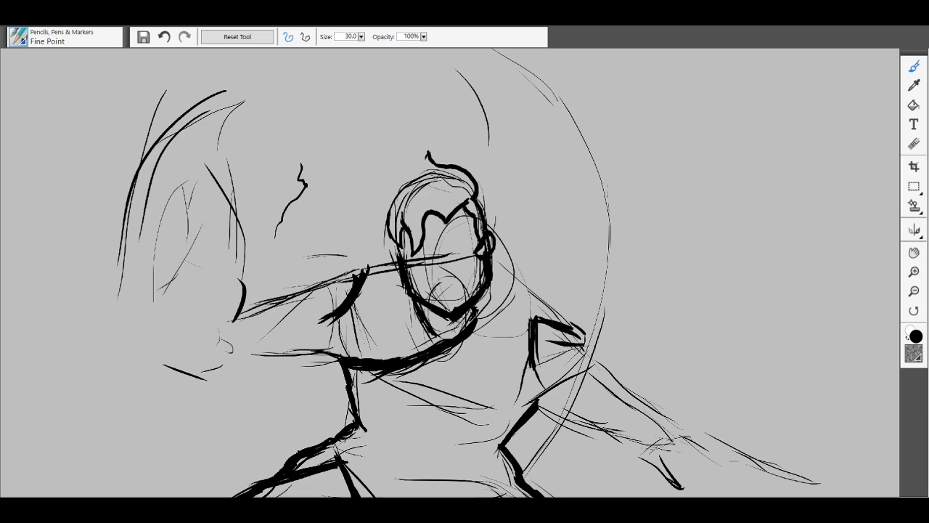
drag(429, 154, 424, 165)
mouse_move(411, 167)
mouse_down()
mouse_move(422, 162)
mouse_move(394, 179)
mouse_up()
click(166, 39)
click(166, 39)
click(167, 38)
click(167, 39)
click(167, 40)
click(168, 40)
mouse_move(409, 171)
mouse_down()
mouse_move(420, 167)
mouse_move(393, 183)
mouse_move(378, 171)
mouse_move(385, 210)
mouse_up()
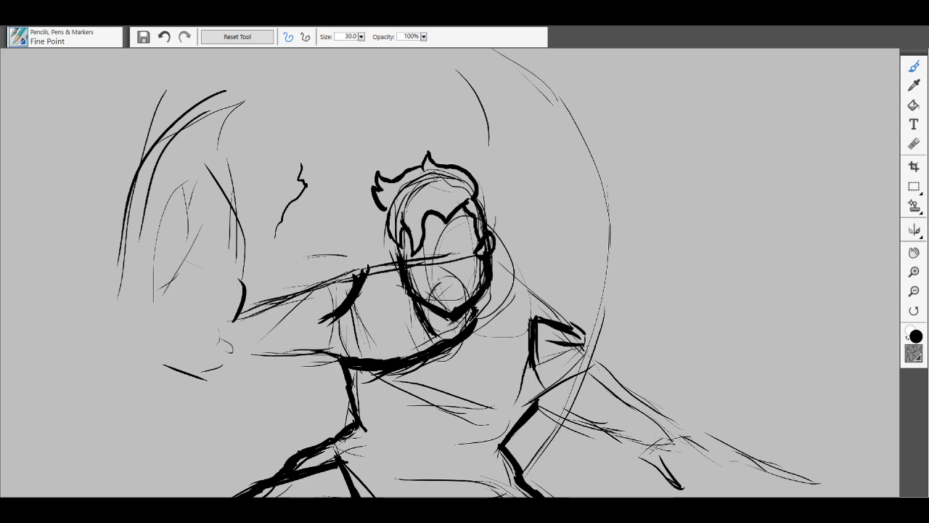
Step: Join the hair outline to the left temple and draw the ear on the left side of the head
drag(385, 210, 389, 218)
drag(429, 215, 442, 220)
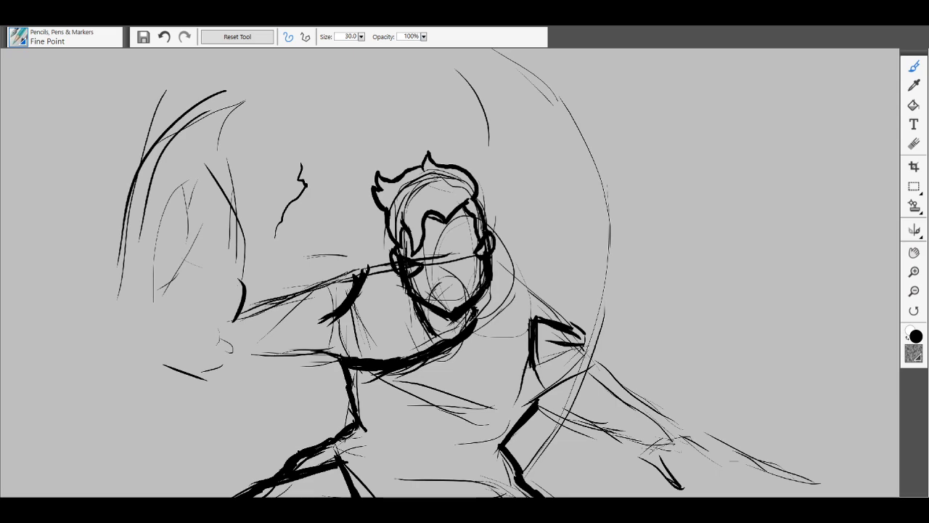
drag(403, 239, 407, 246)
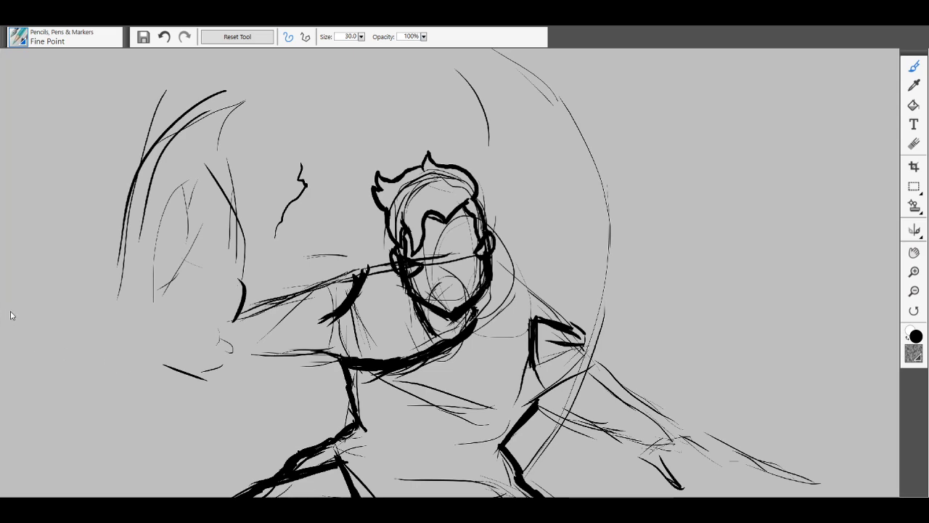
key(Delete)
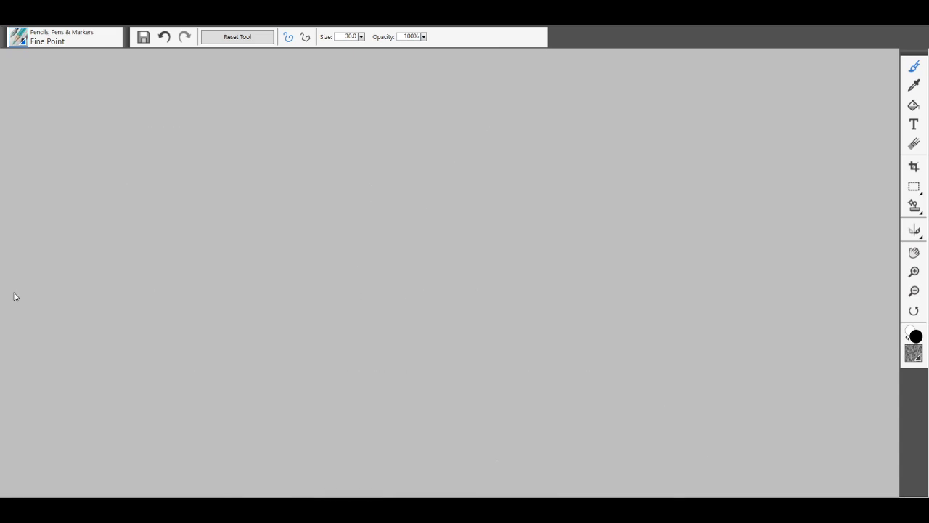
key(ctrl+z)
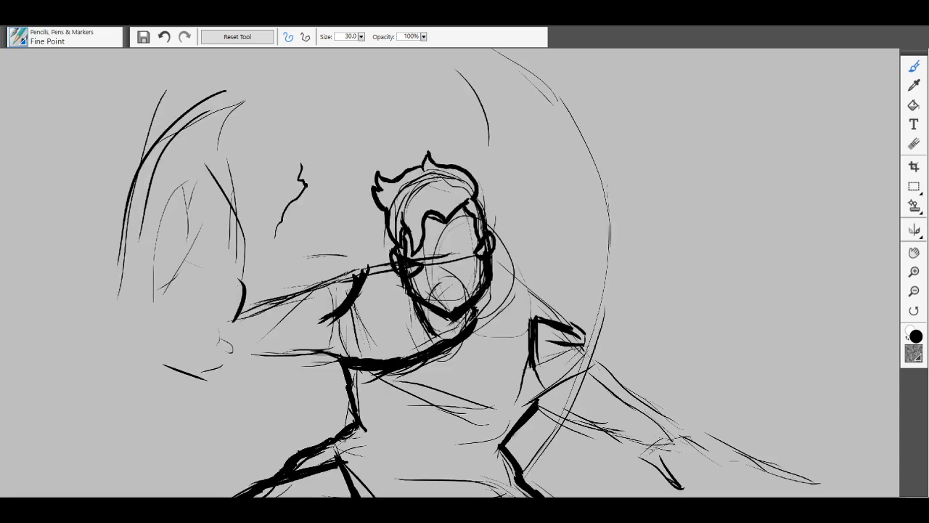
key(ctrl+minus)
key(ctrl+minus)
key(ctrl+minus)
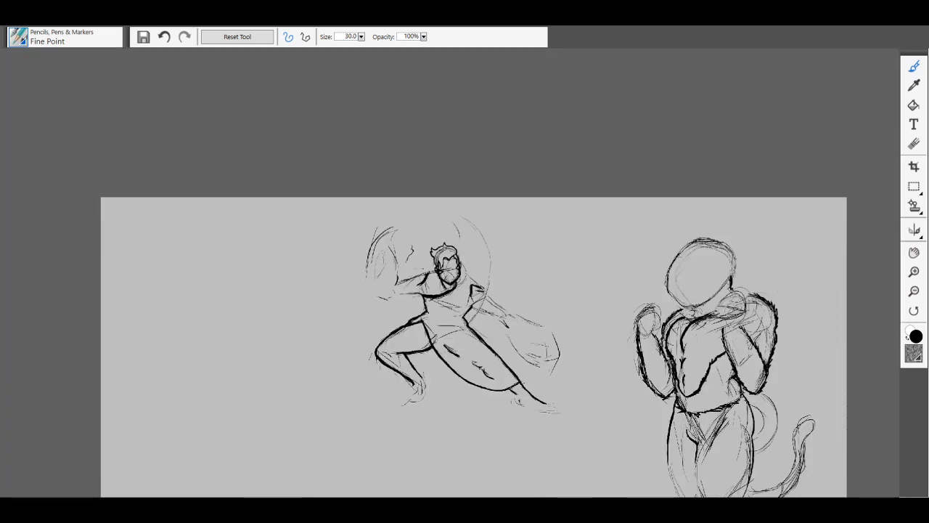
key(ctrl+plus)
key(ctrl+plus)
key(ctrl+plus)
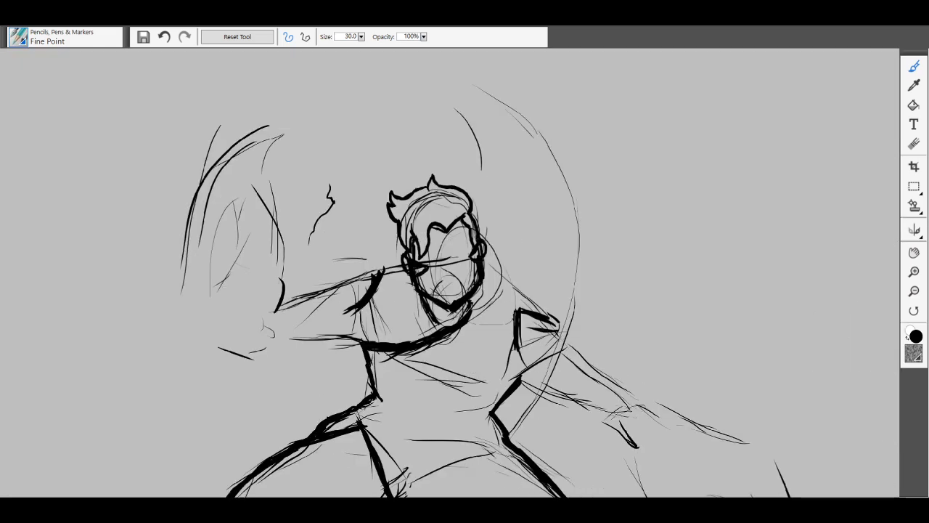
key(ctrl+minus)
key(ctrl+minus)
key(ctrl+minus)
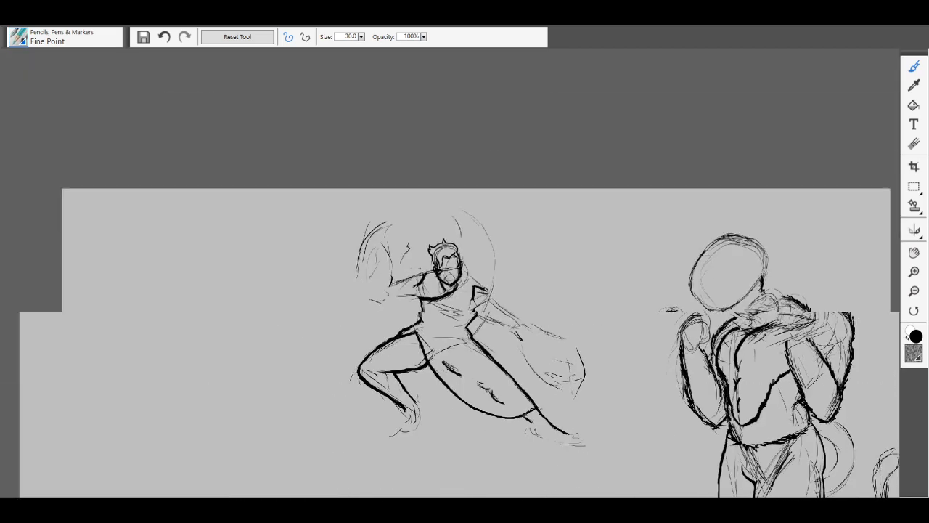
key(Delete)
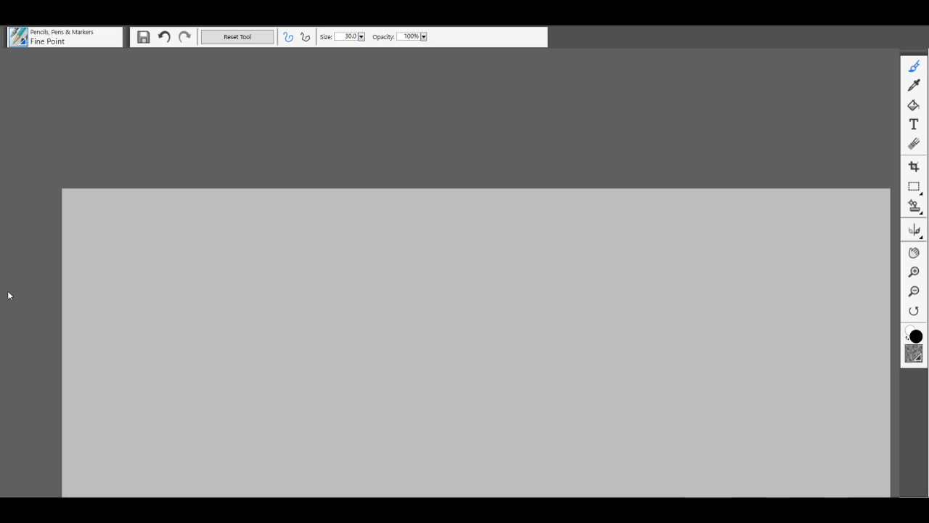
key(ctrl+z)
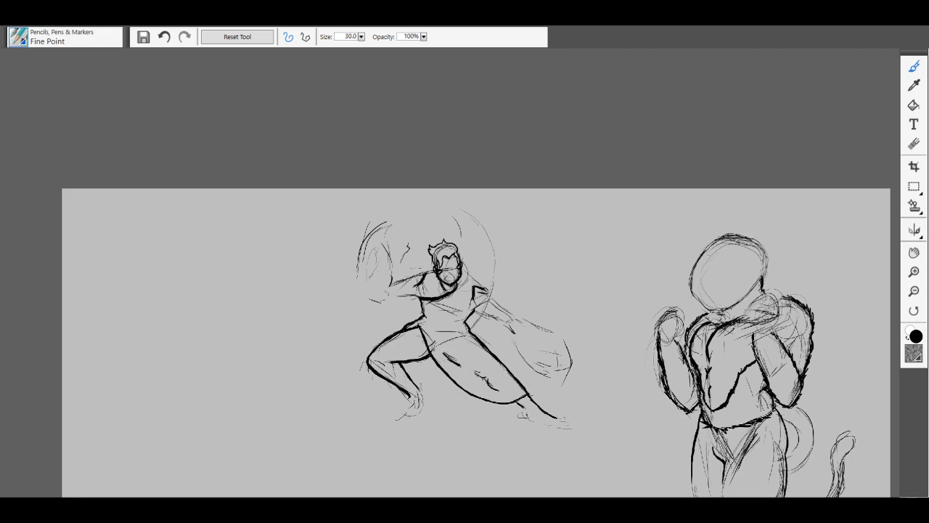
Step: Erase the construction lines inside the lunging figure's face with the Eraser at size 30, keeping the jaw and hairline
scroll(450, 273, up, 5)
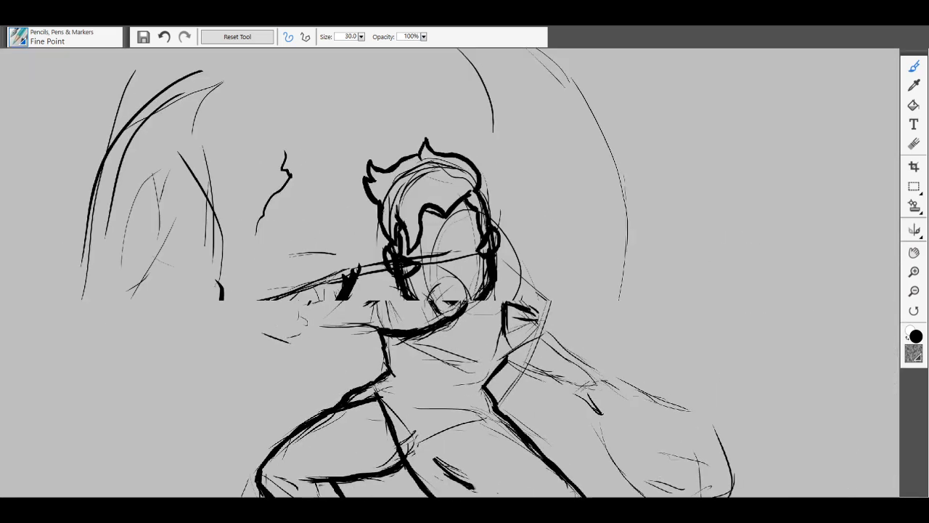
scroll(452, 274, up, 3)
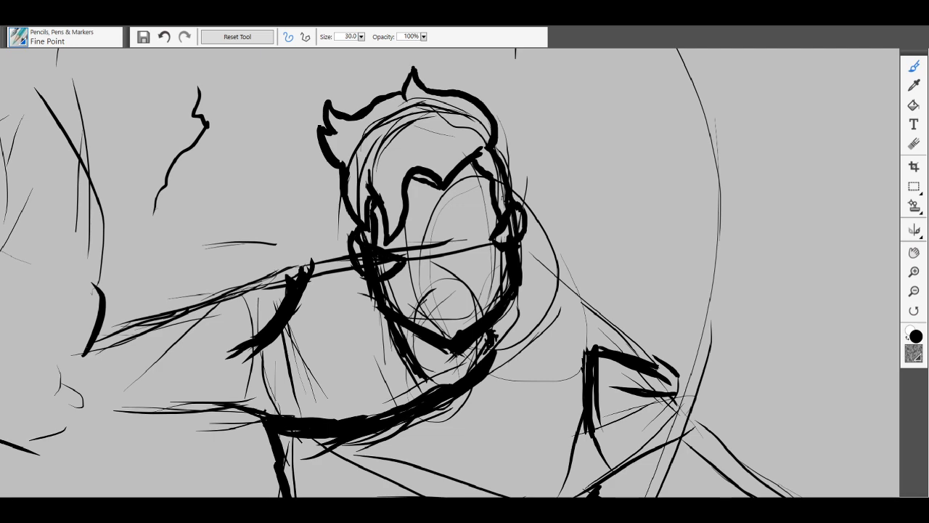
click(914, 143)
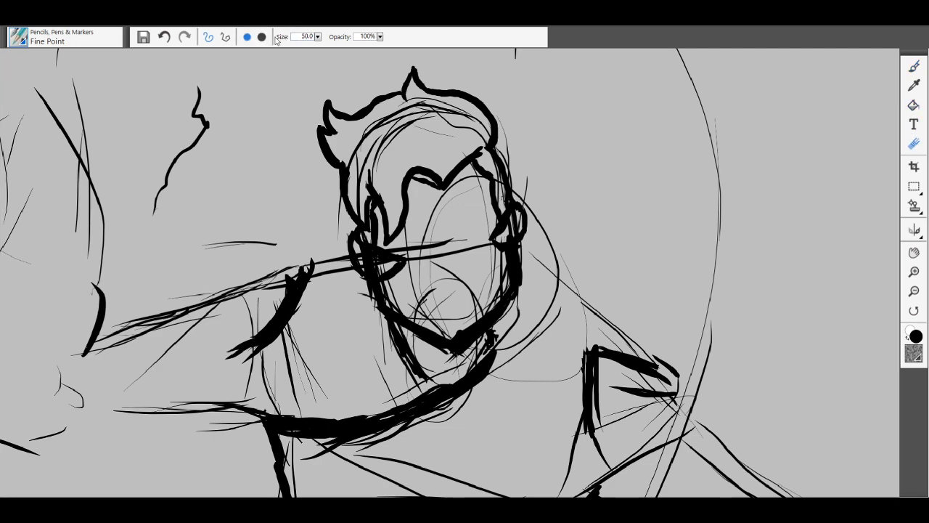
click(261, 37)
drag(436, 247, 485, 245)
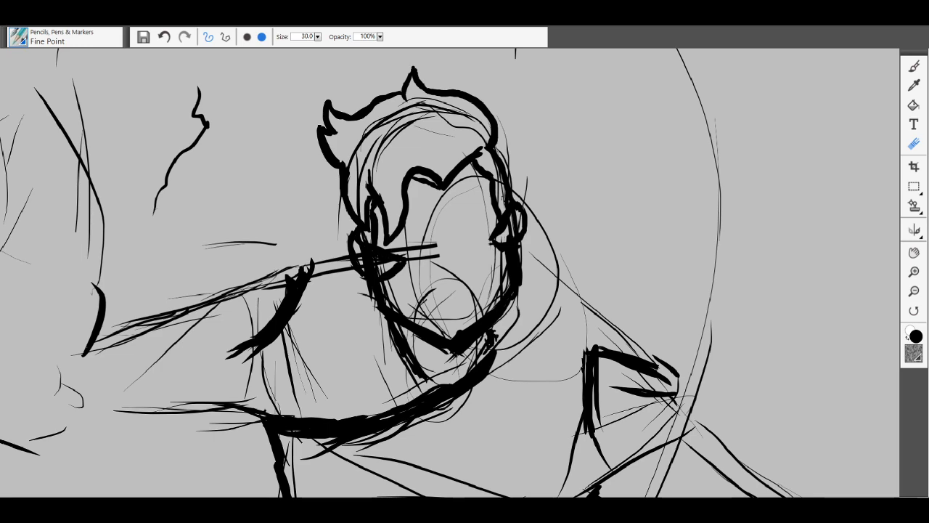
mouse_move(495, 250)
mouse_down()
mouse_move(503, 281)
mouse_move(502, 262)
mouse_up()
mouse_move(506, 270)
mouse_down()
mouse_move(501, 289)
mouse_move(508, 270)
mouse_move(508, 287)
mouse_move(457, 338)
mouse_move(386, 297)
mouse_move(422, 299)
mouse_move(453, 320)
mouse_move(489, 279)
mouse_move(449, 297)
mouse_move(431, 287)
mouse_move(446, 270)
mouse_move(433, 231)
mouse_move(420, 284)
mouse_move(417, 254)
mouse_move(443, 195)
mouse_up()
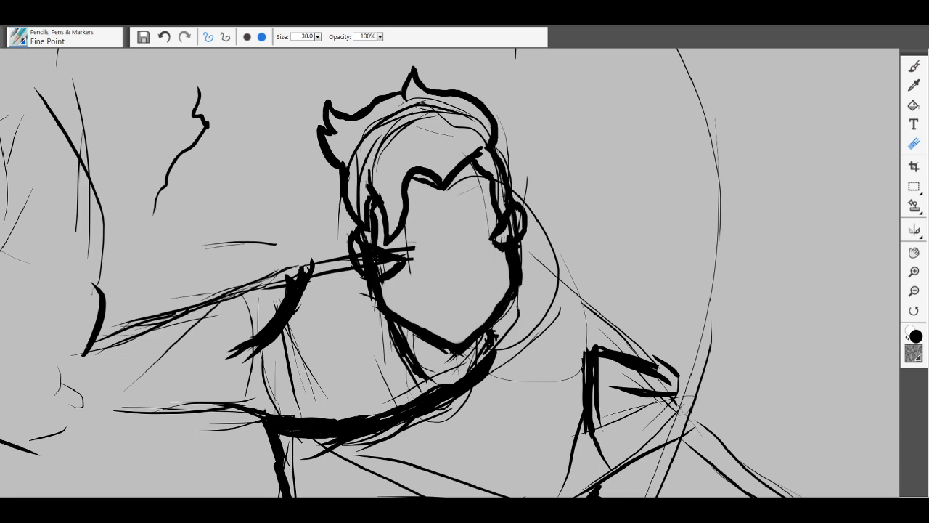
Step: Erase the rough skull construction lines inside the hair outline, from the crown down to the left temple and across the right side
mouse_move(425, 129)
mouse_down()
mouse_move(417, 98)
mouse_move(404, 131)
mouse_move(389, 124)
mouse_move(391, 142)
mouse_up()
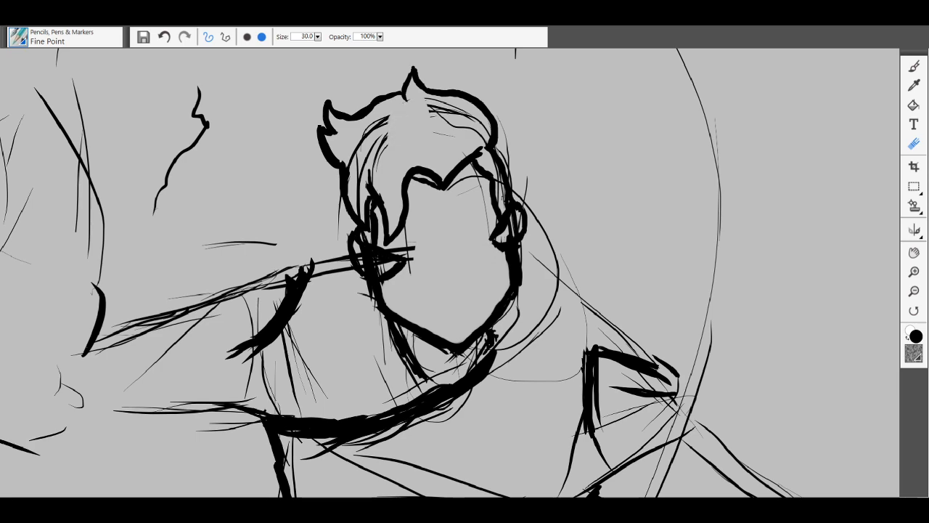
drag(387, 134, 376, 157)
drag(379, 120, 370, 132)
drag(372, 125, 355, 154)
drag(372, 149, 364, 163)
drag(377, 161, 369, 181)
mouse_move(366, 161)
mouse_down()
mouse_move(362, 172)
mouse_move(353, 164)
mouse_move(368, 186)
mouse_up()
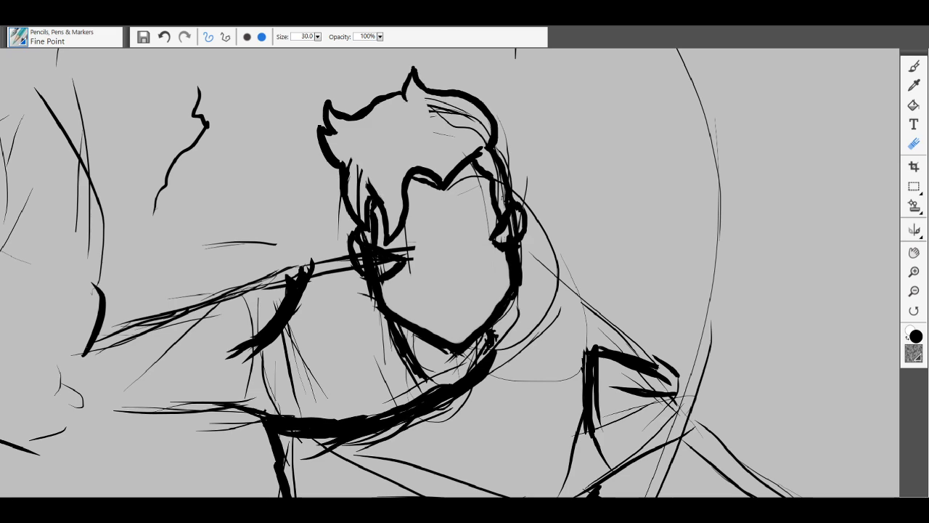
mouse_move(429, 104)
mouse_down()
mouse_move(449, 122)
mouse_move(459, 109)
mouse_move(476, 120)
mouse_up()
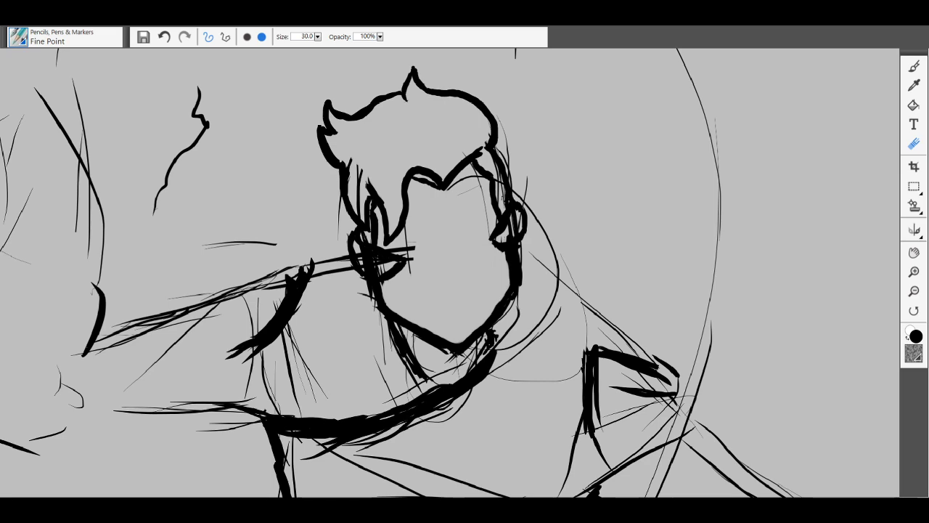
Step: Set the eraser size to 10 and clean out the sketch lines inside the left ear and beside the left temple
key(ctrl+minus)
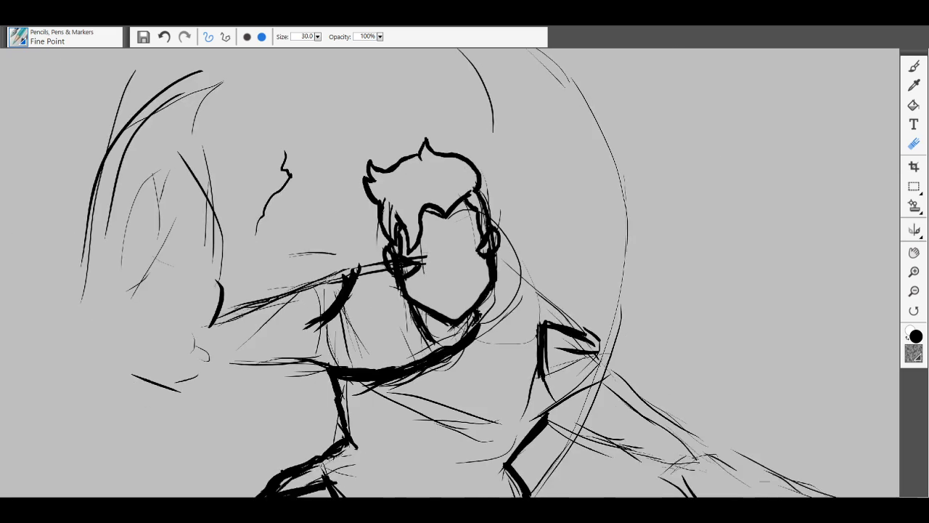
key(ctrl+plus)
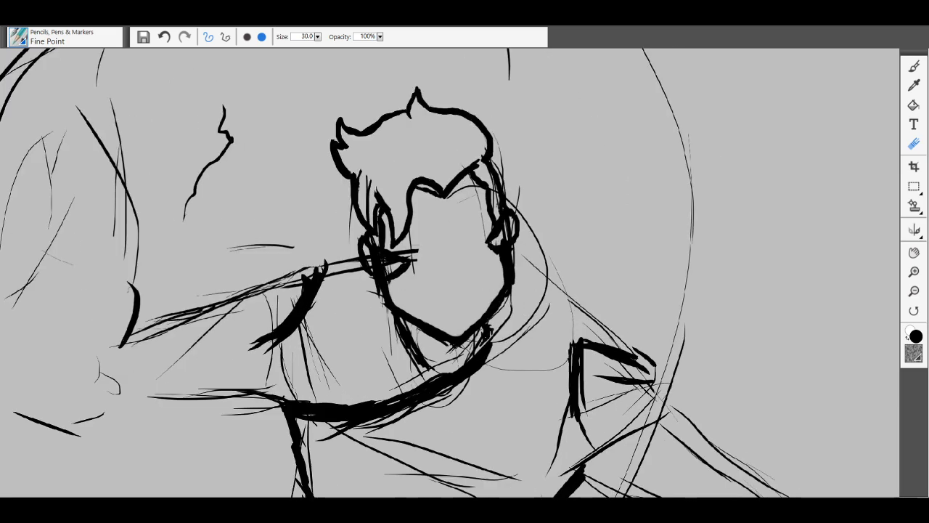
click(294, 37)
text(10)
key(Return)
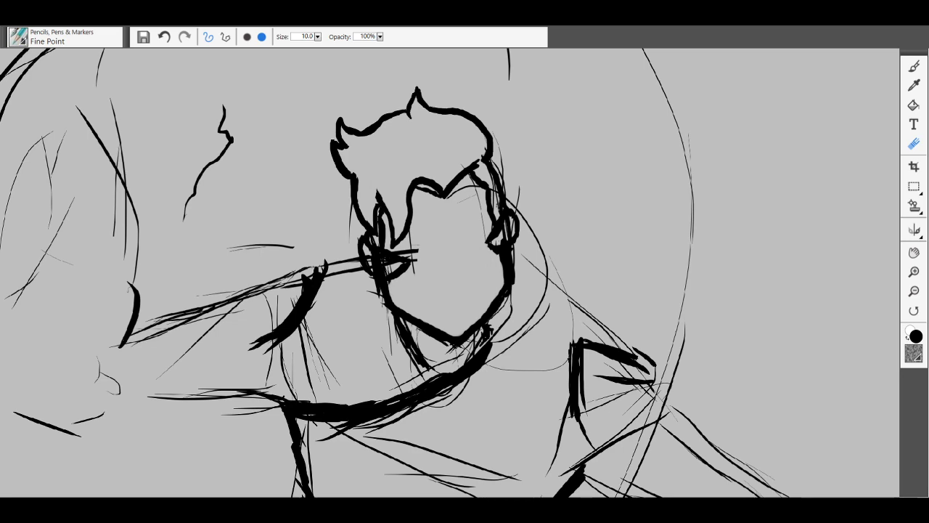
mouse_move(375, 254)
mouse_down()
mouse_move(393, 262)
mouse_move(372, 259)
mouse_up()
drag(374, 271, 384, 267)
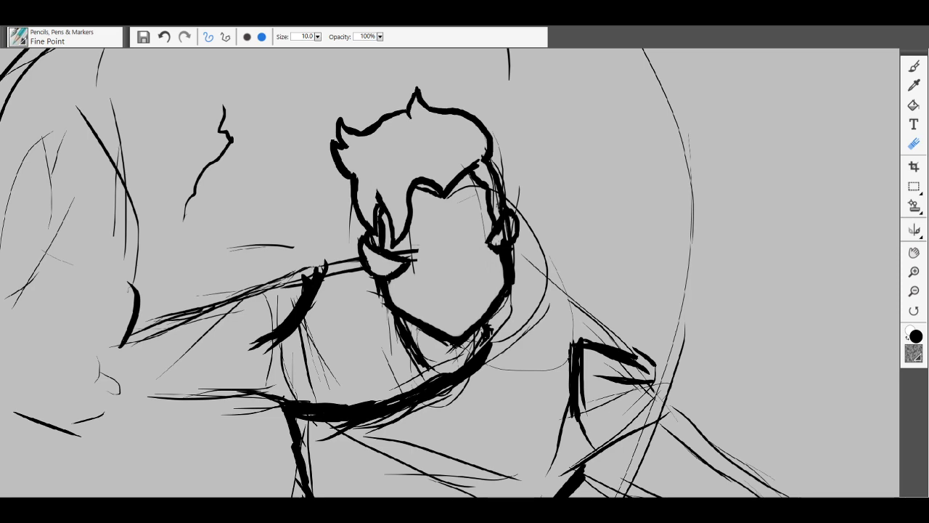
Step: Erase the overlapping sketch lines inside the right ear and around the right sideburn
drag(501, 231, 508, 220)
mouse_move(512, 233)
mouse_down()
mouse_move(502, 244)
mouse_move(510, 223)
mouse_move(504, 236)
mouse_up()
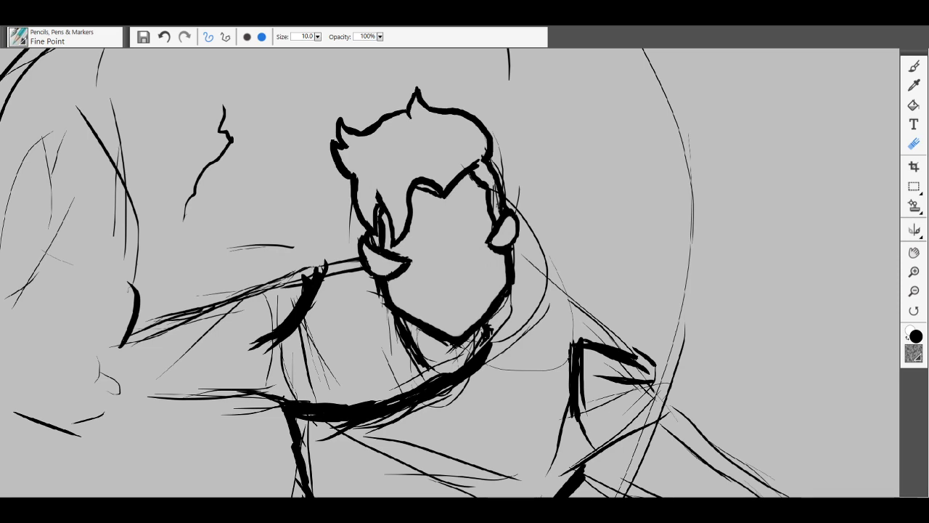
drag(494, 181, 499, 209)
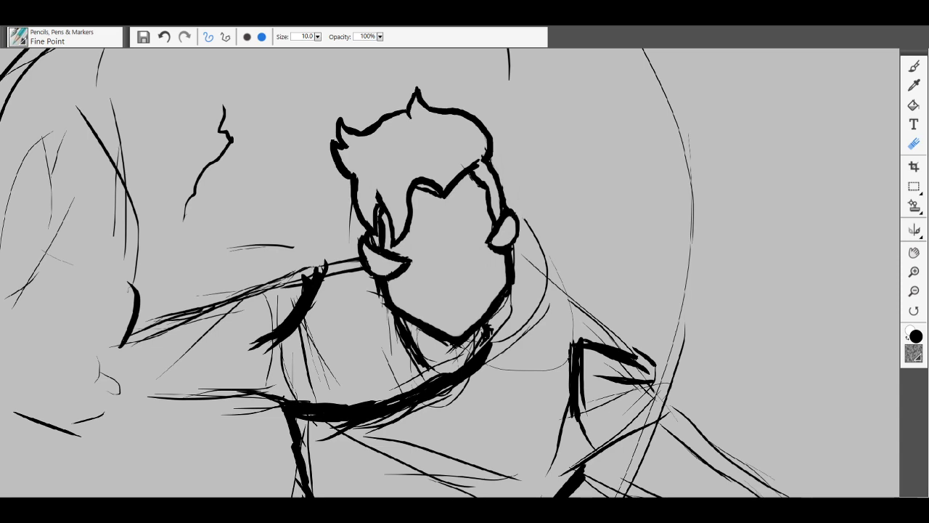
Step: Erase the large construction curve between the right side of the head and the shoulder
mouse_move(524, 219)
mouse_down()
mouse_move(542, 249)
mouse_move(546, 292)
mouse_up()
drag(530, 318, 517, 333)
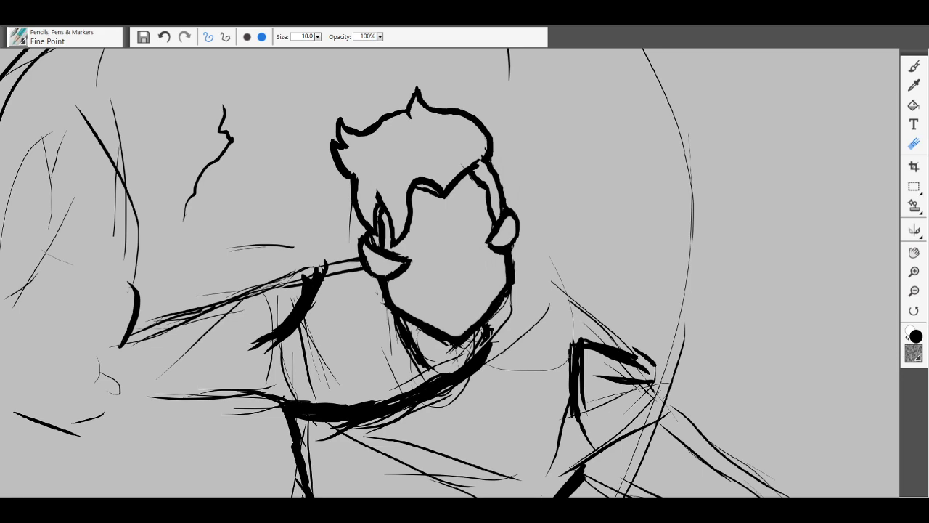
key(ctrl+minus)
key(ctrl+minus)
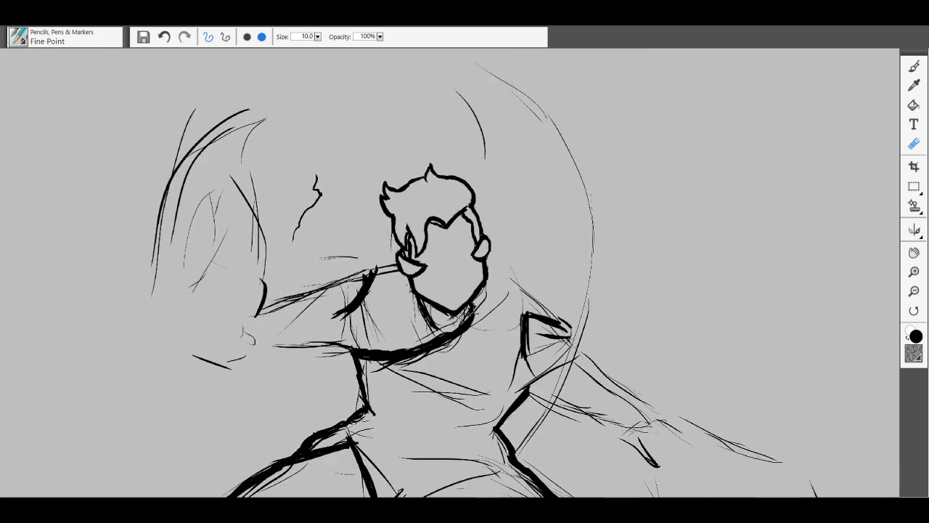
key(ctrl+plus)
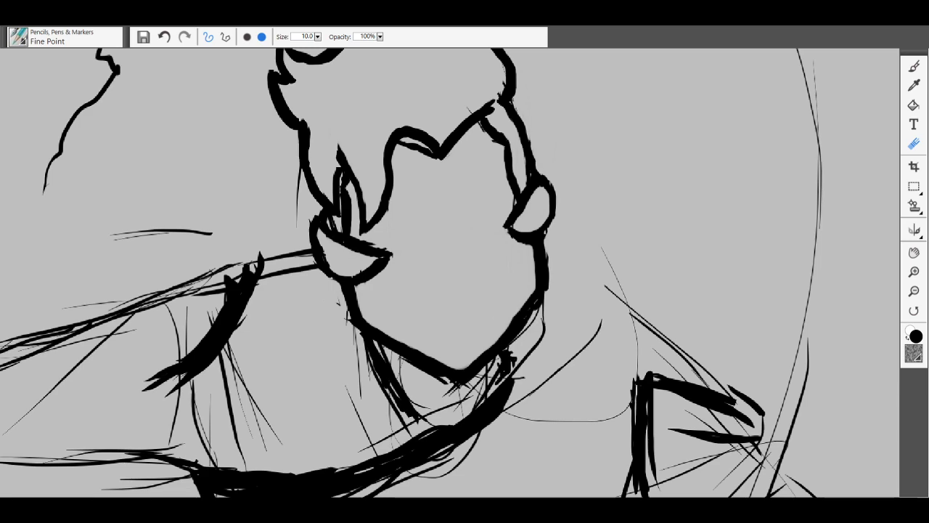
click(165, 36)
key(b)
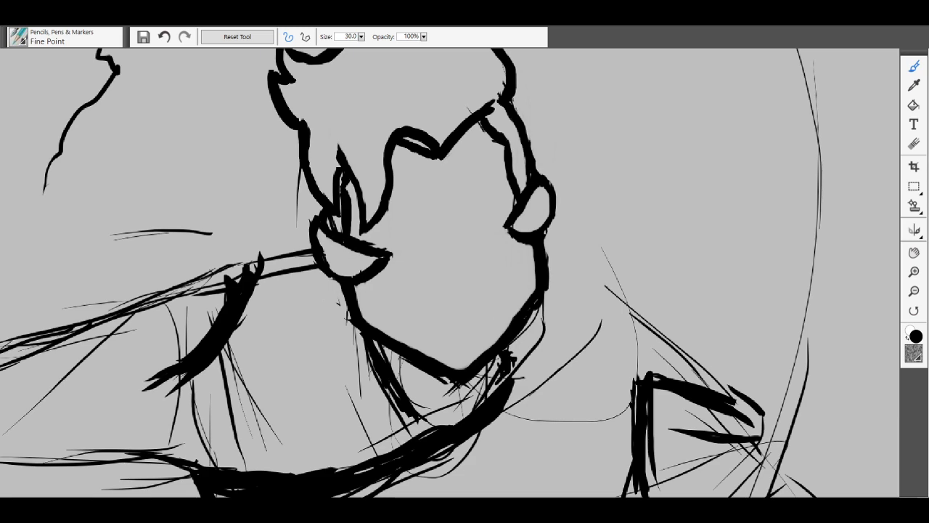
click(166, 40)
click(167, 40)
click(914, 143)
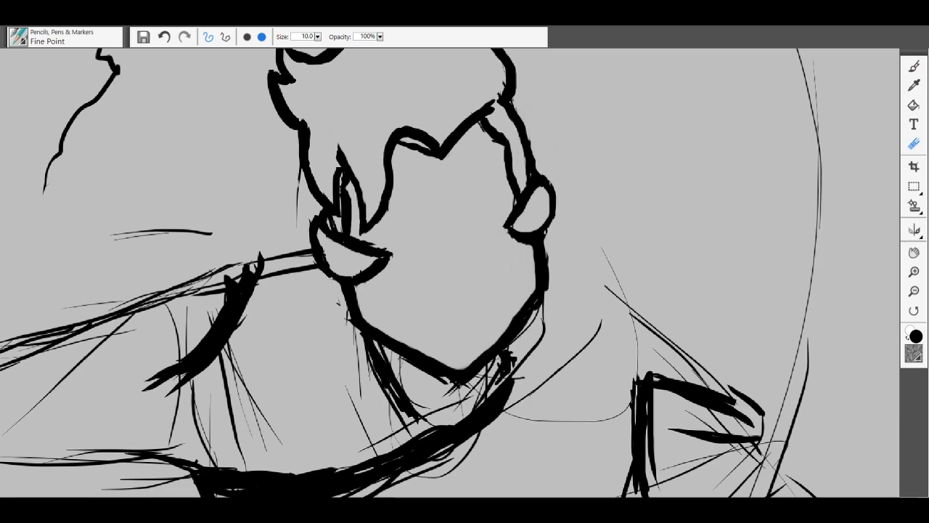
Step: Erase the thin stray line outside the hair at the left temple and review the whole upper figure
drag(299, 173, 297, 228)
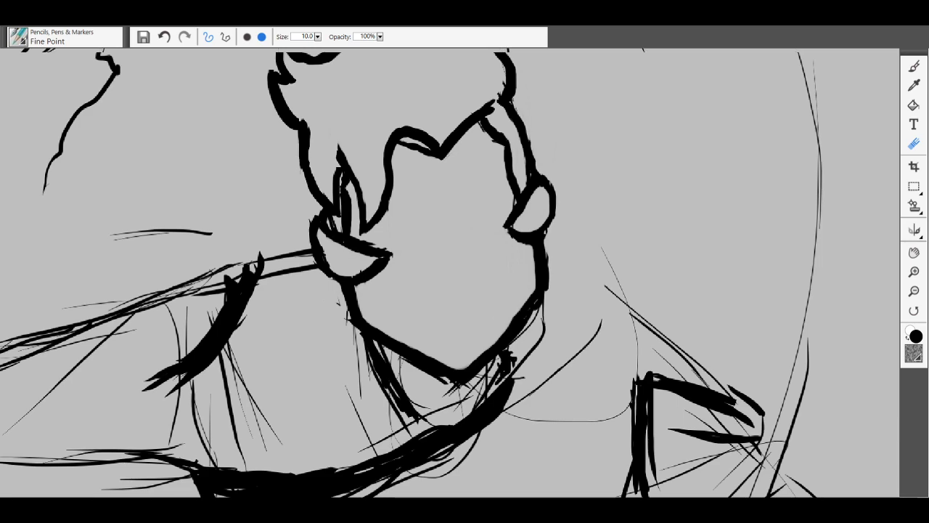
key(ctrl+minus)
mouse_move(302, 196)
mouse_down()
mouse_move(309, 166)
mouse_move(395, 219)
mouse_up()
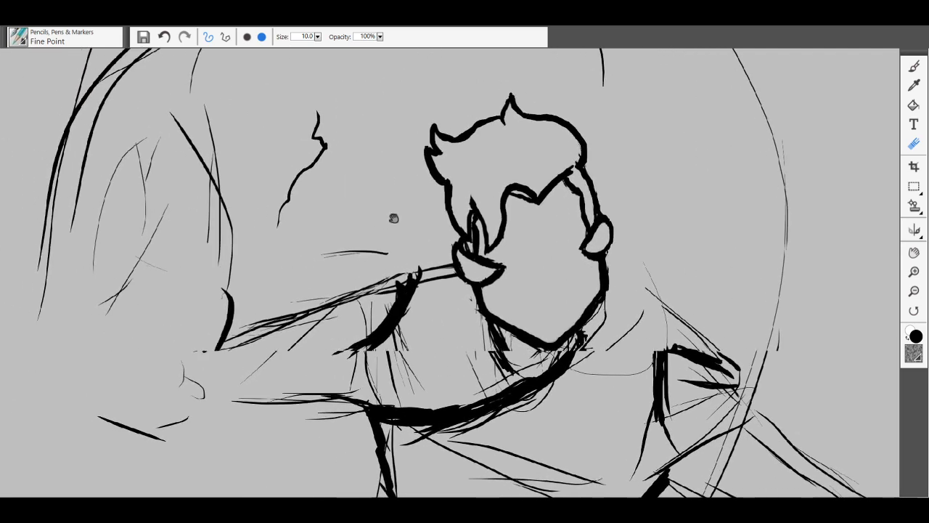
key(ctrl+minus)
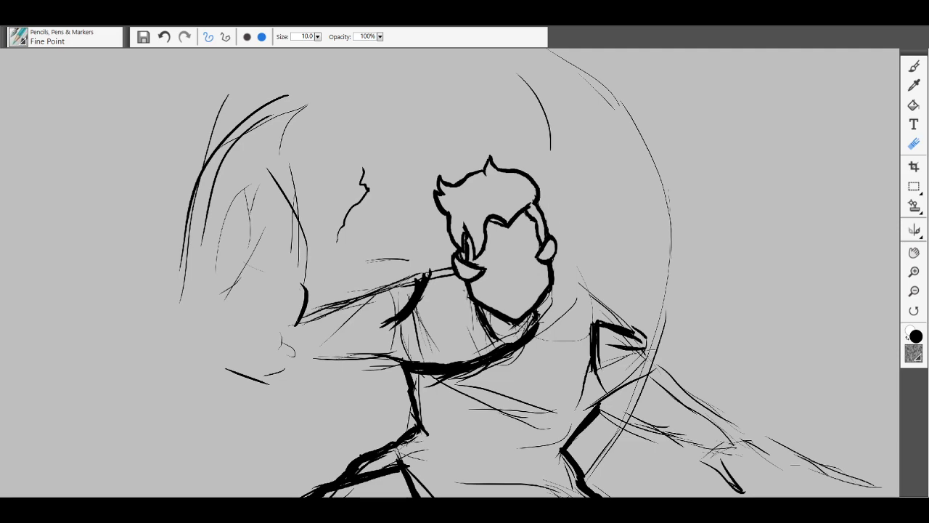
key(ctrl+minus)
drag(393, 230, 375, 190)
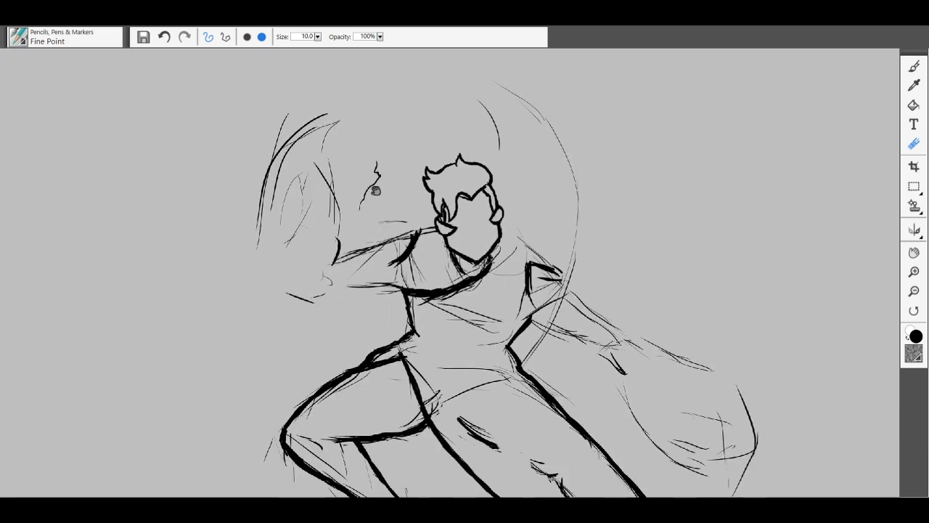
drag(376, 190, 371, 199)
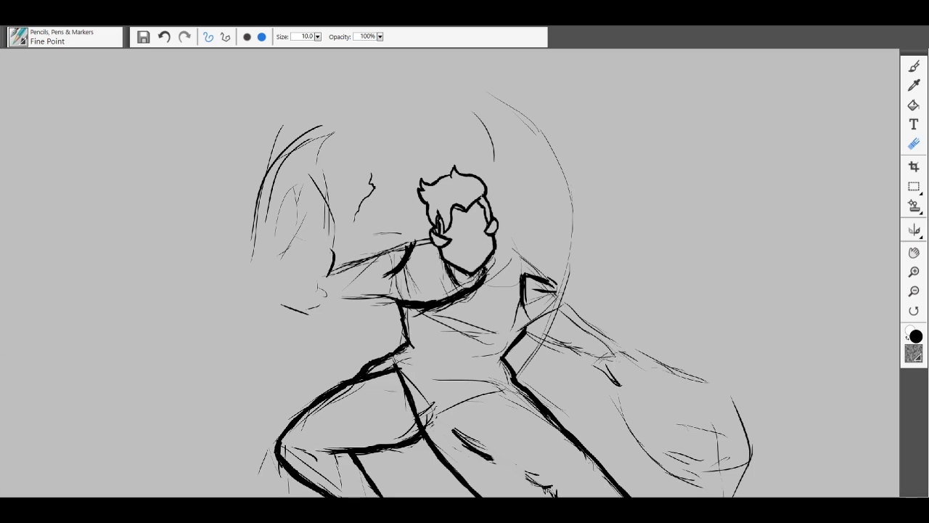
Step: Thicken the curved collar line with the Fine Point pen at size 30, extend it up to the right jaw, and reinforce the neck's left edge
key(ctrl+plus)
key(ctrl+plus)
scroll(457, 247, up, 1)
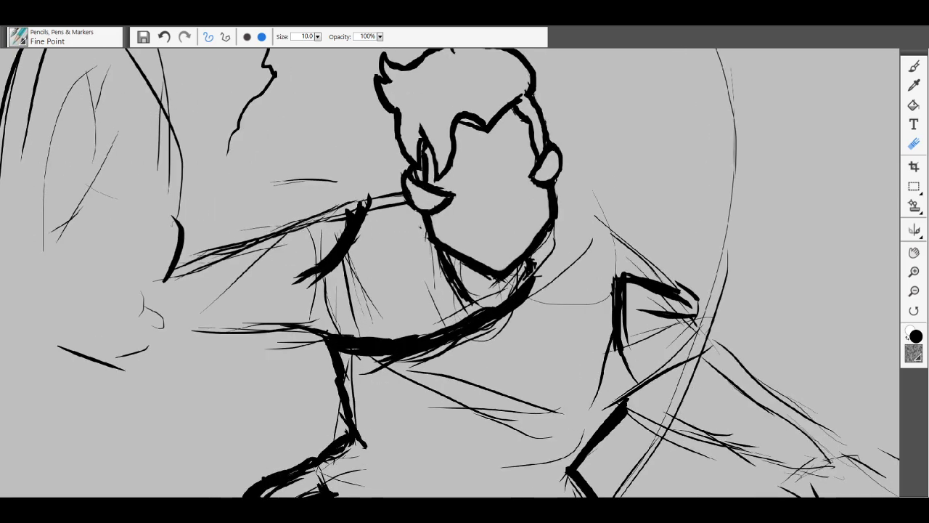
click(914, 66)
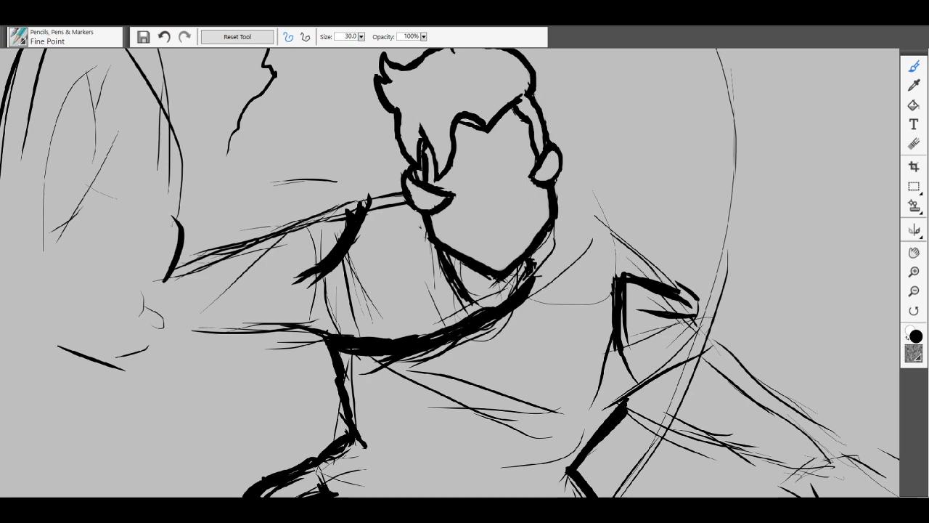
drag(480, 327, 496, 320)
drag(440, 330, 408, 336)
drag(530, 293, 544, 268)
drag(529, 295, 549, 263)
mouse_move(529, 296)
mouse_down()
mouse_move(552, 247)
mouse_move(534, 293)
mouse_move(543, 280)
mouse_up()
drag(558, 246, 549, 268)
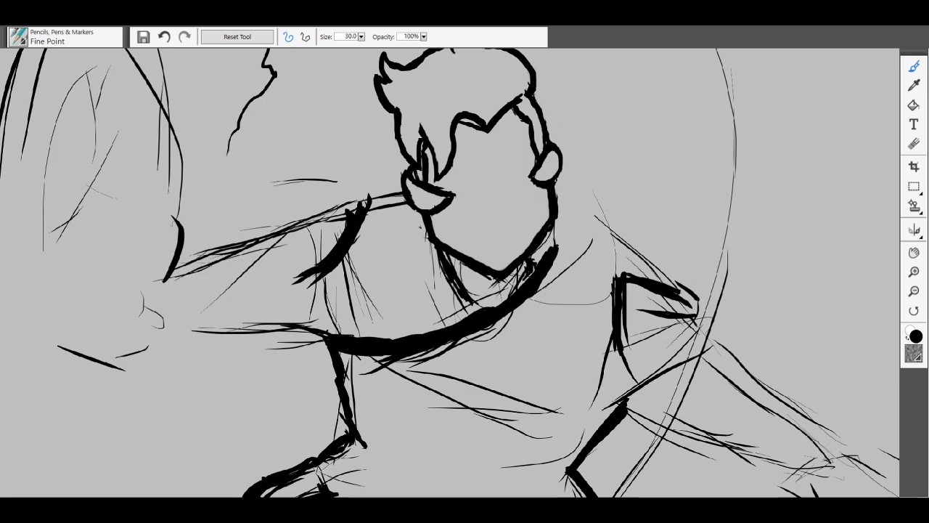
drag(556, 231, 548, 247)
drag(445, 265, 475, 305)
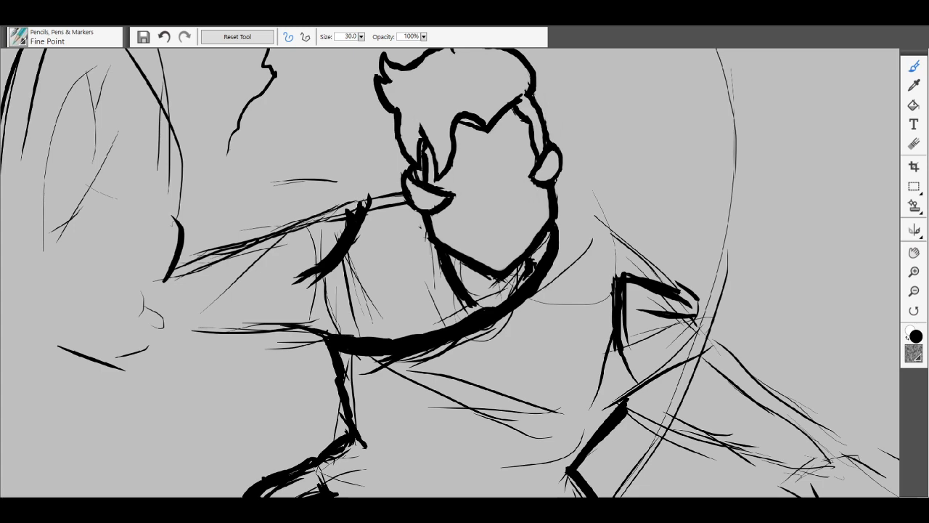
Step: Draw a bold shoulder line from the left ear to the top of the left armhole
key(ctrl+minus)
key(ctrl+plus)
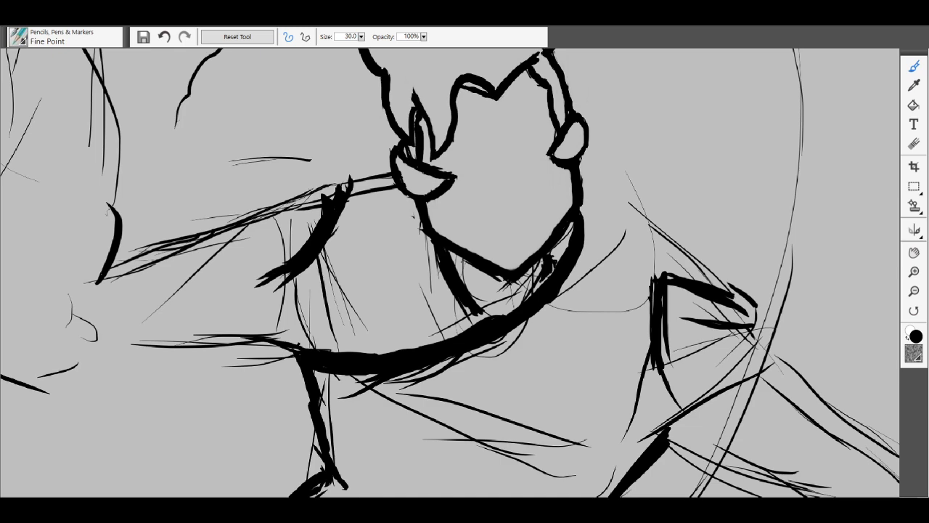
drag(392, 178, 354, 185)
Step: Clean up the left edge of the neck and the stray lines above the collar with the Eraser at size 10
click(915, 143)
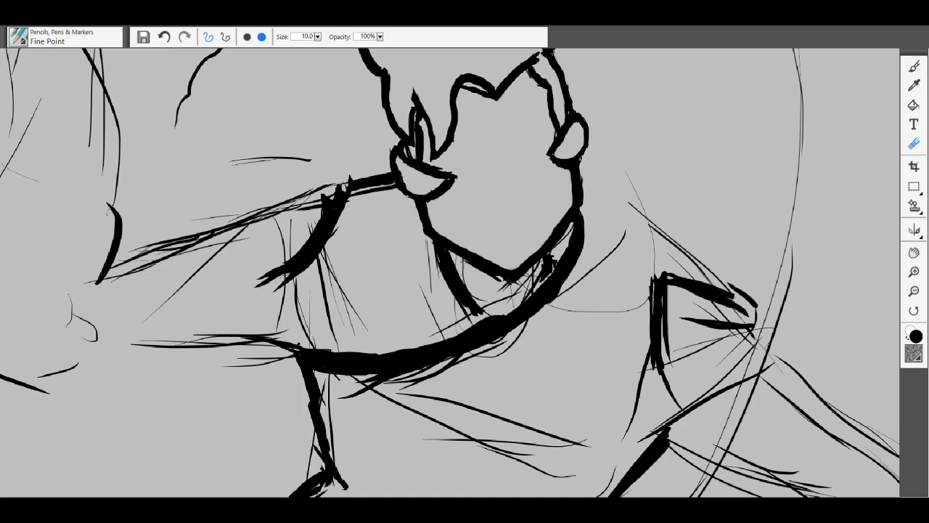
mouse_move(436, 251)
mouse_down()
mouse_move(475, 315)
mouse_move(438, 267)
mouse_move(431, 293)
mouse_move(428, 247)
mouse_up()
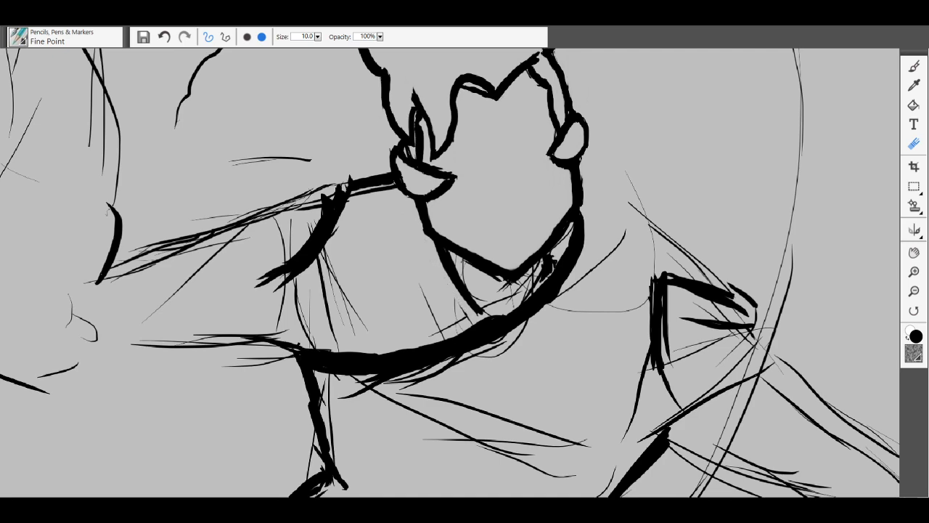
mouse_move(420, 284)
mouse_down()
mouse_move(441, 334)
mouse_move(465, 318)
mouse_up()
mouse_move(502, 316)
mouse_down()
mouse_move(427, 346)
mouse_move(495, 314)
mouse_up()
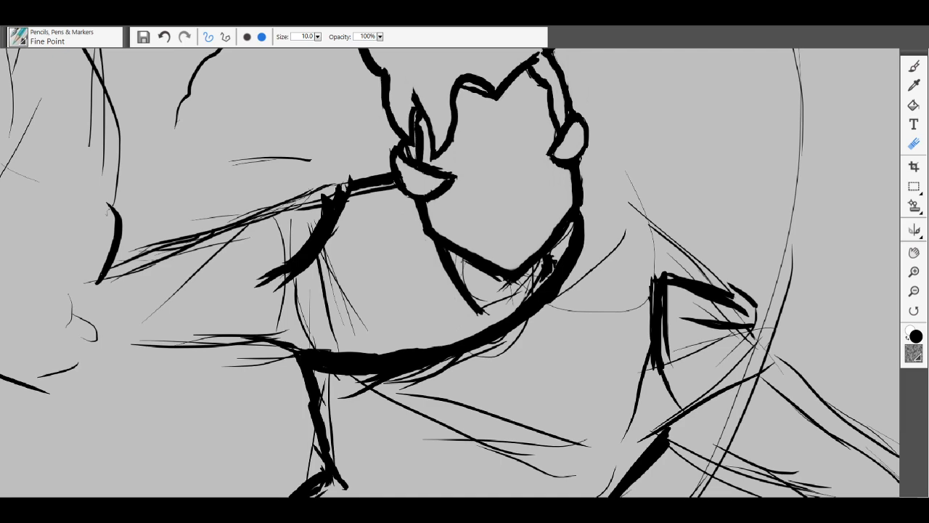
Step: Thin the upper edge of the curved collar line and clean the underside of the left shoulder line with the Eraser at size 10
mouse_move(307, 347)
mouse_down()
mouse_move(379, 356)
mouse_move(440, 347)
mouse_up()
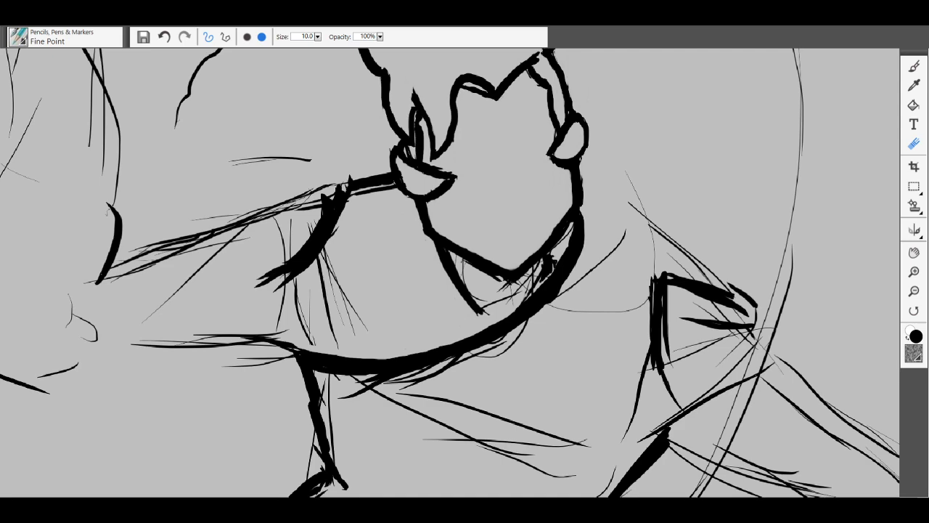
drag(357, 194, 392, 188)
drag(378, 185, 356, 190)
key(ctrl+minus)
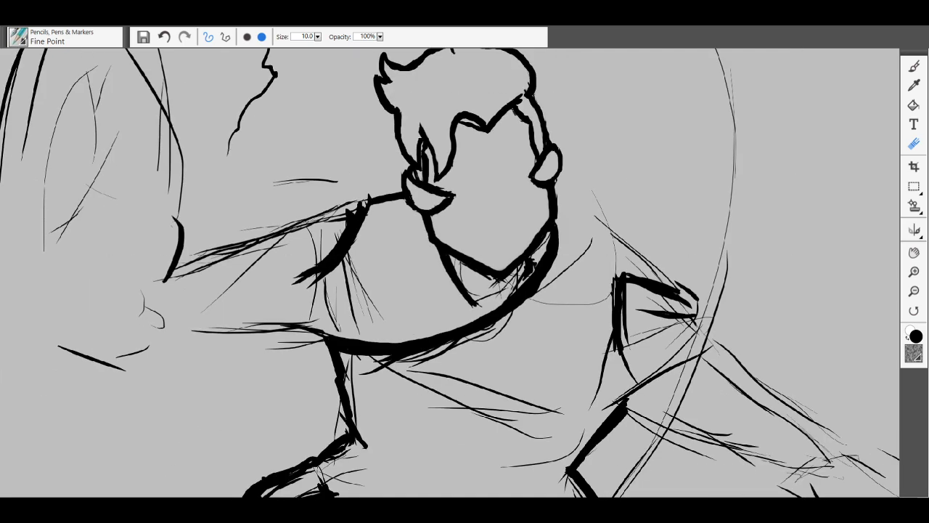
key(ctrl+minus)
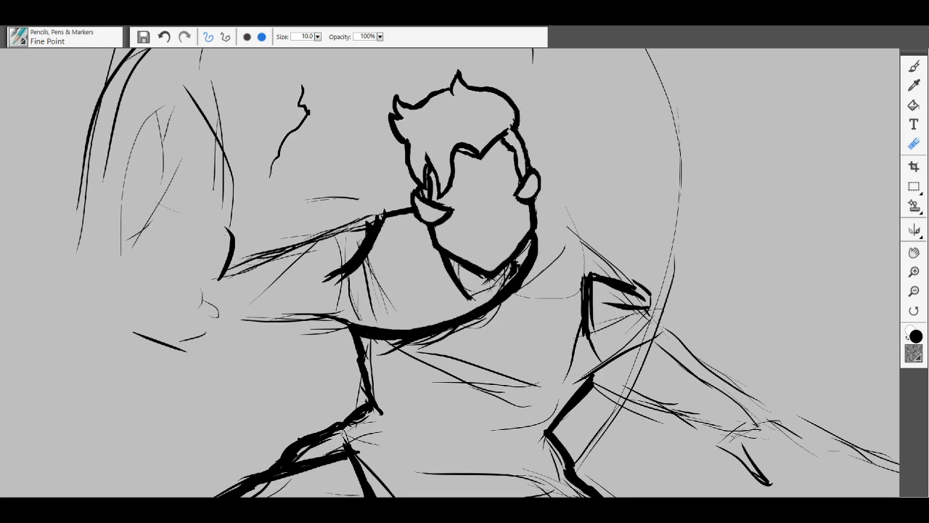
scroll(446, 271, up, 2)
scroll(450, 272, down, 2)
key(ctrl+minus)
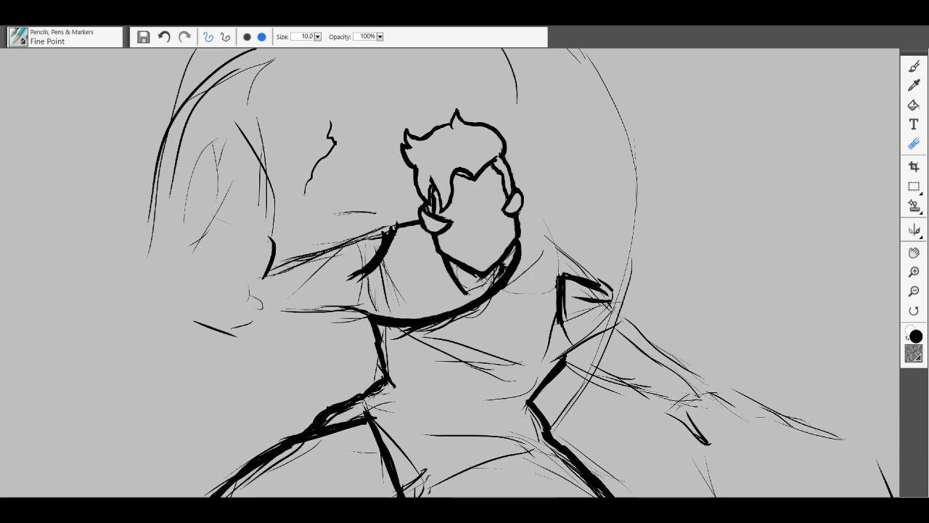
Step: Draw a bold shoulder line from the right side of the neck to the right sleeve with the Fine Point pen at size 30
key(ctrl+plus)
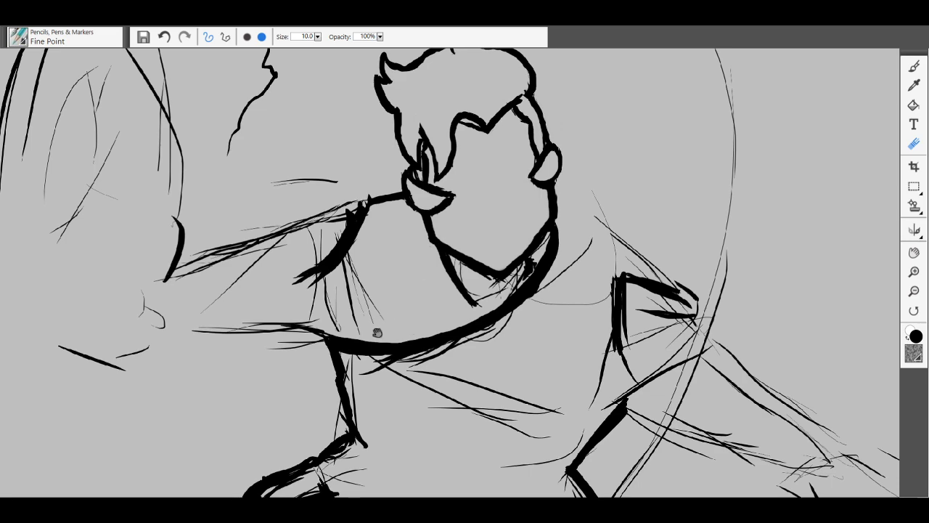
mouse_move(377, 332)
mouse_down()
mouse_move(408, 290)
mouse_move(498, 210)
mouse_up()
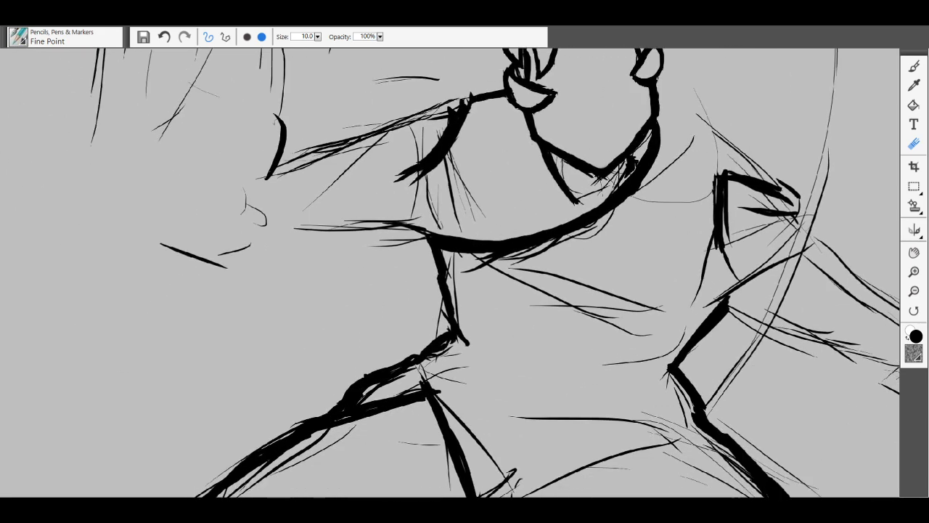
click(165, 38)
click(914, 66)
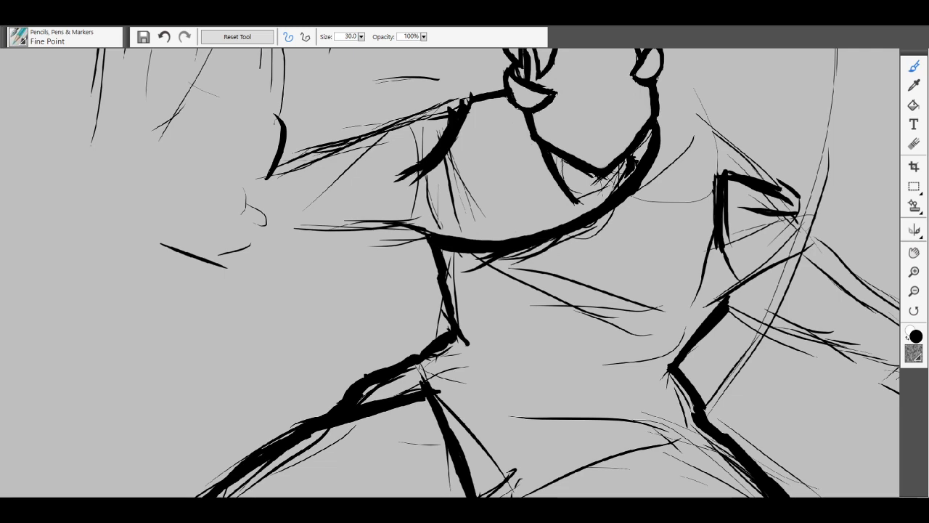
scroll(448, 275, down, 3)
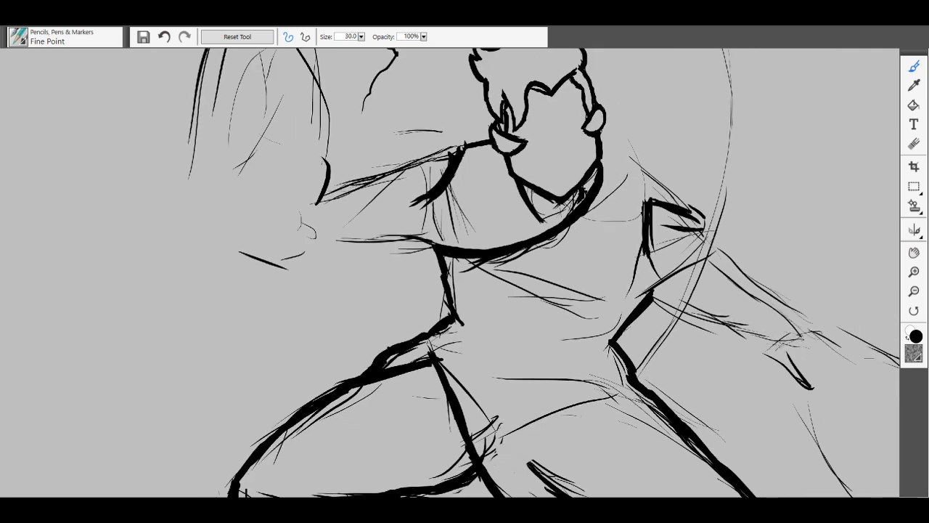
drag(616, 340, 475, 399)
scroll(449, 274, up, 5)
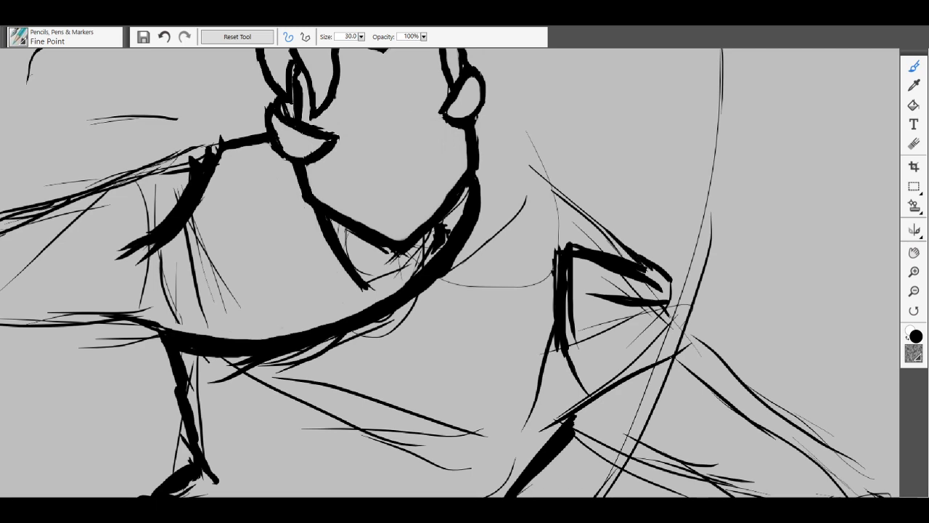
mouse_move(634, 260)
mouse_down()
mouse_move(575, 205)
mouse_move(478, 144)
mouse_up()
drag(521, 171, 481, 148)
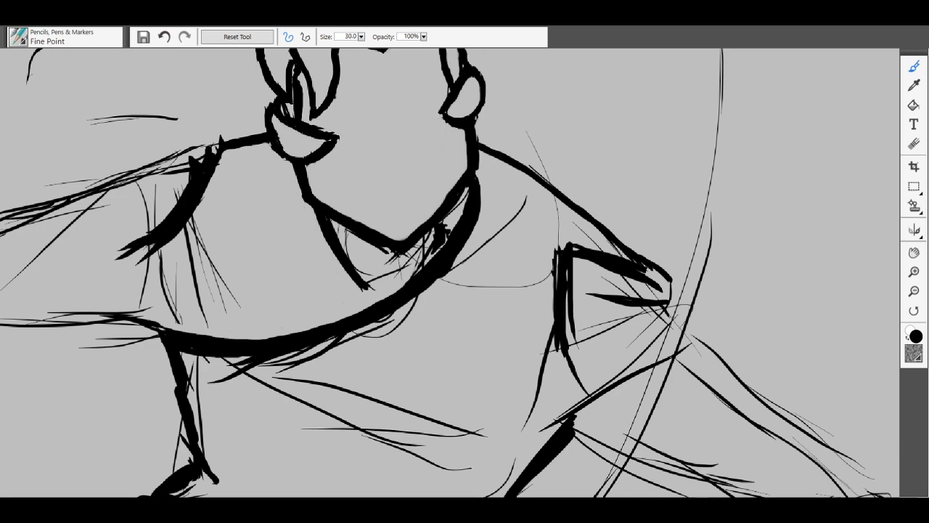
key(ctrl+minus)
key(ctrl+minus)
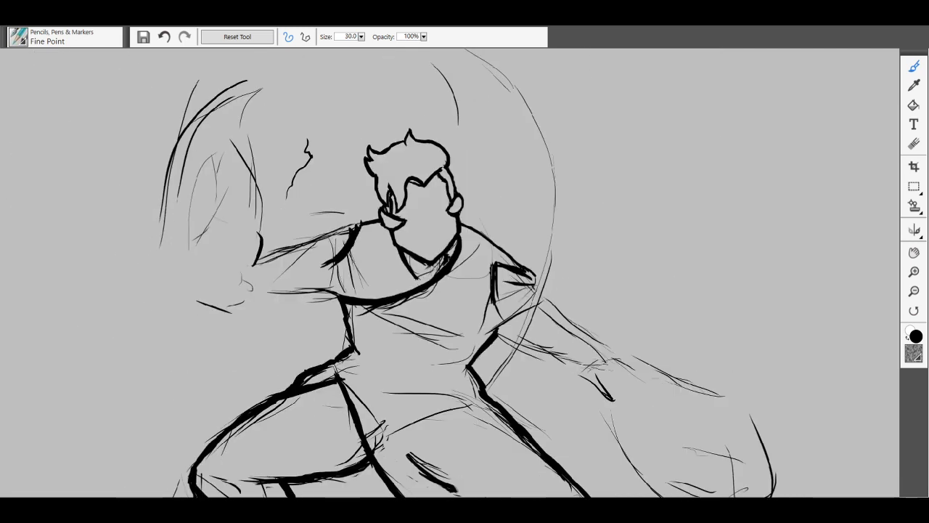
Step: Erase the thin stray construction lines above the right shoulder line with the Eraser at size 10 and review the upper figure
key(ctrl+plus)
key(ctrl+plus)
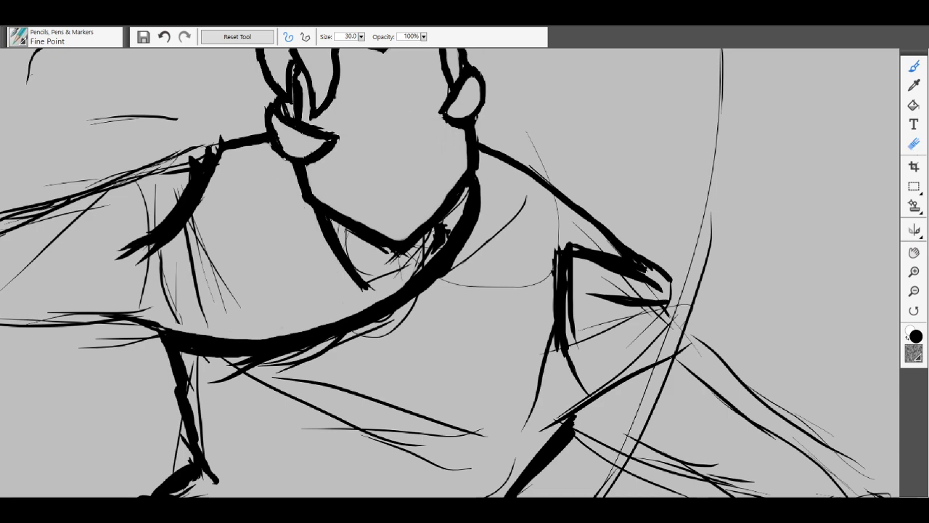
click(914, 143)
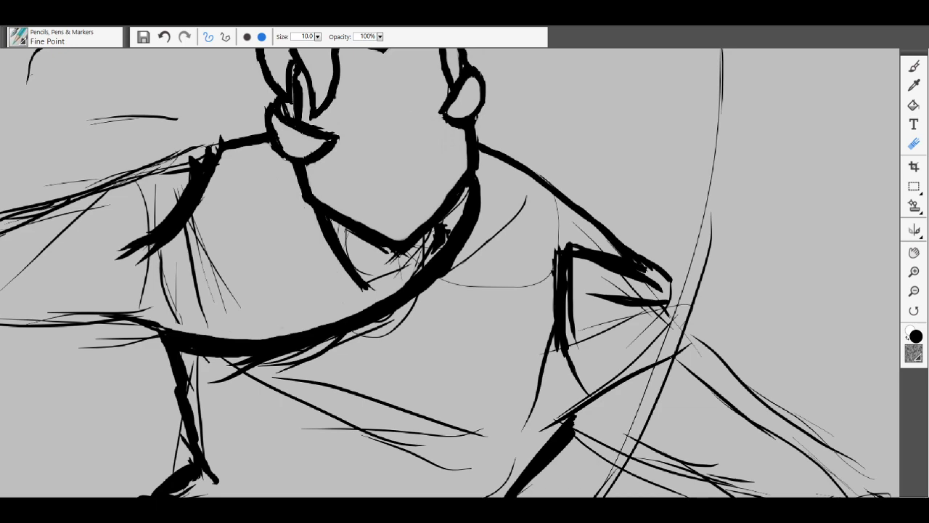
key(ctrl+minus)
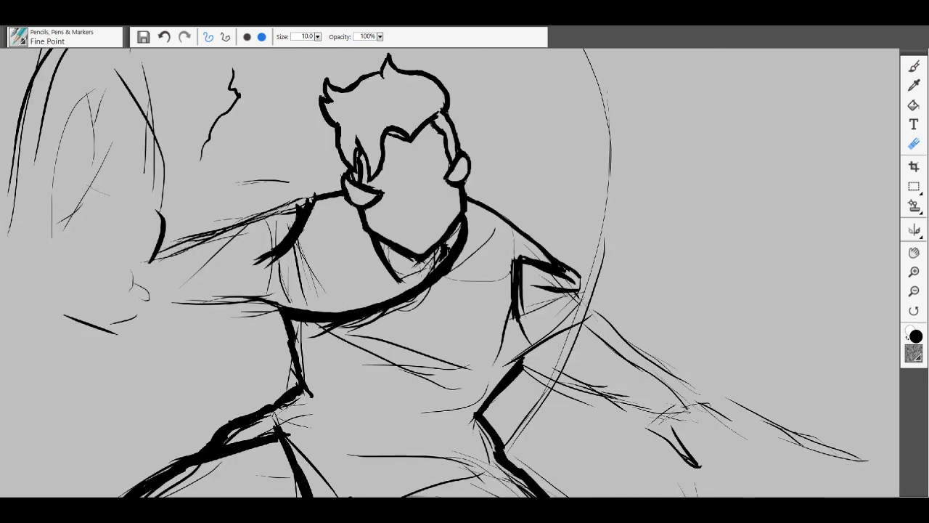
key(ctrl+minus)
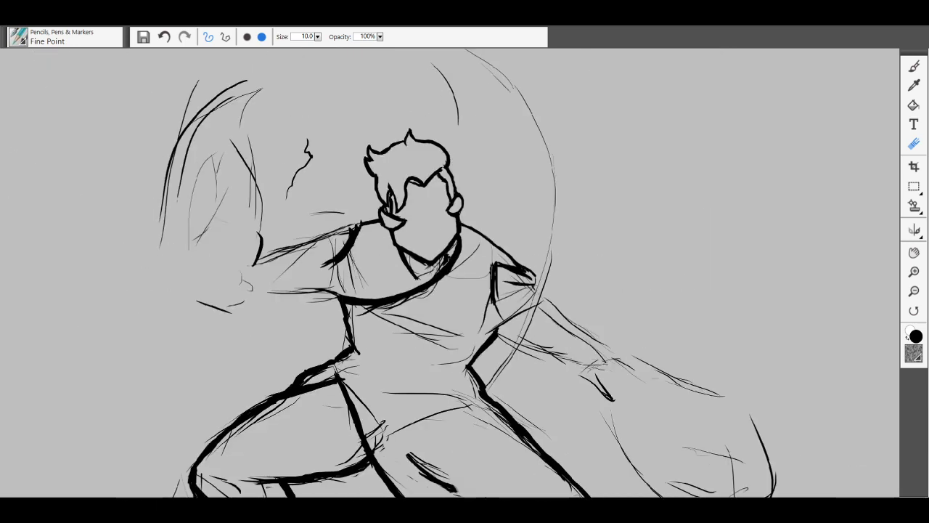
key(ctrl+minus)
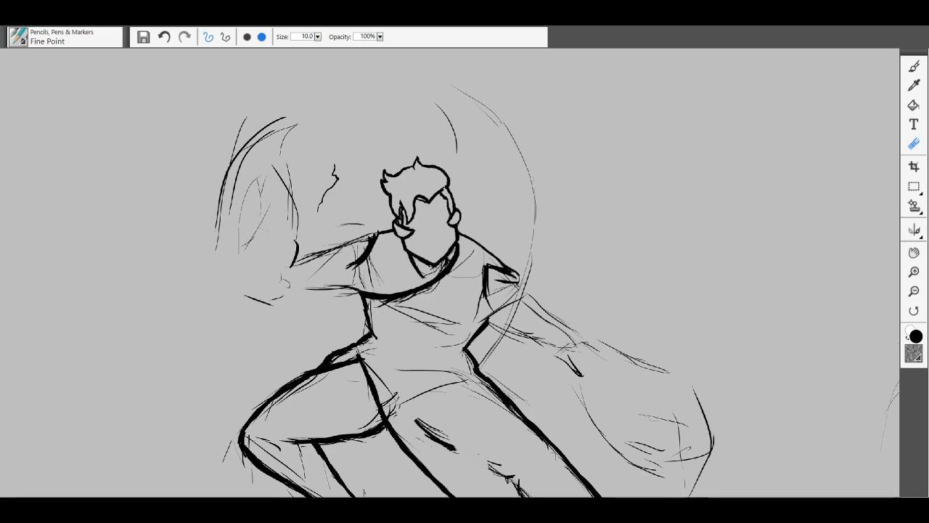
key(ctrl+plus)
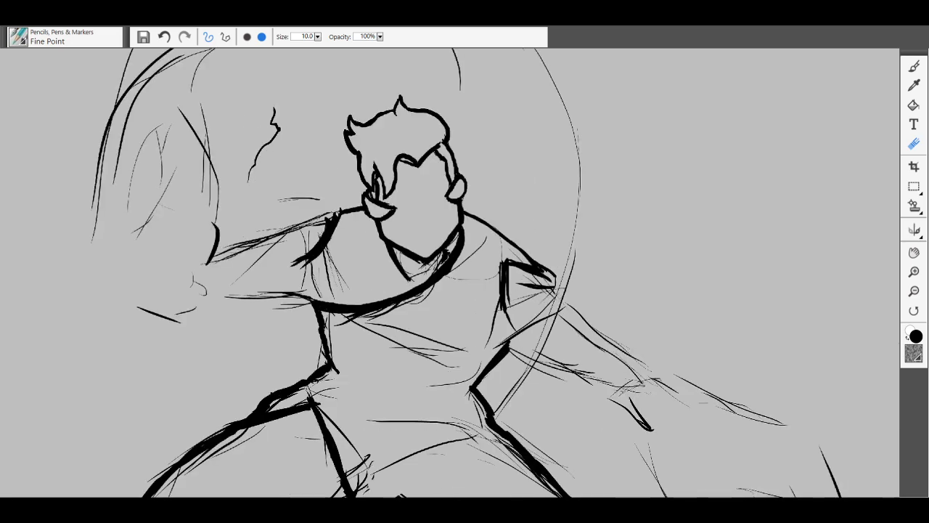
key(ctrl+plus)
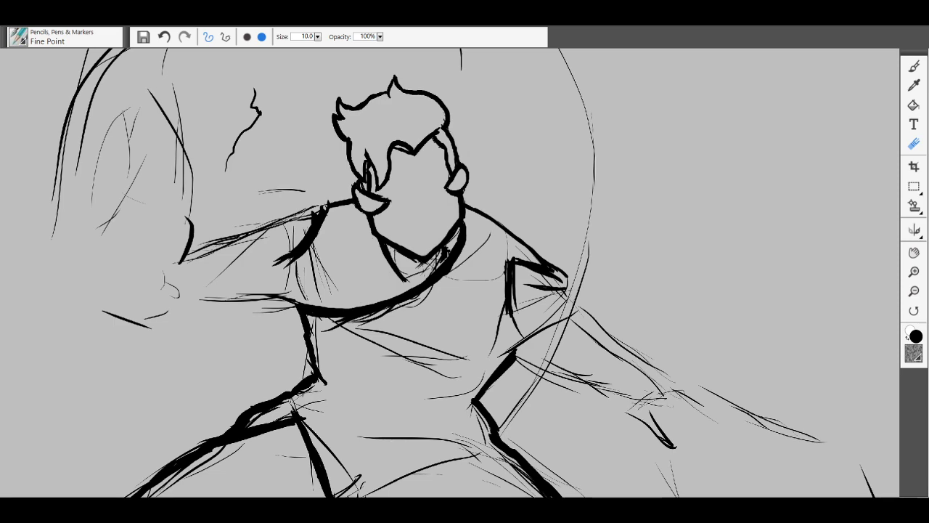
Step: Draw a jagged, spiky edge along the top of the left shoulder with the Fine Point pen at size 30
key(b)
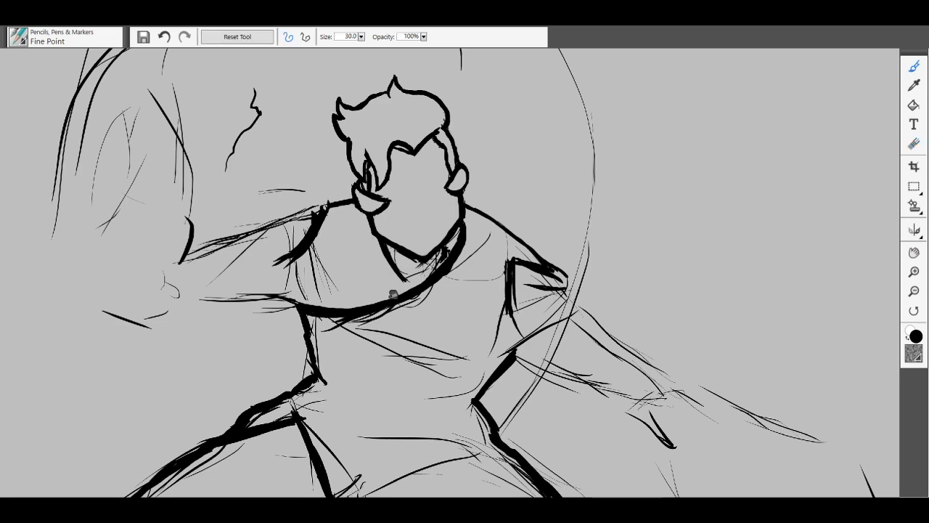
drag(394, 296, 478, 327)
key(ctrl+plus)
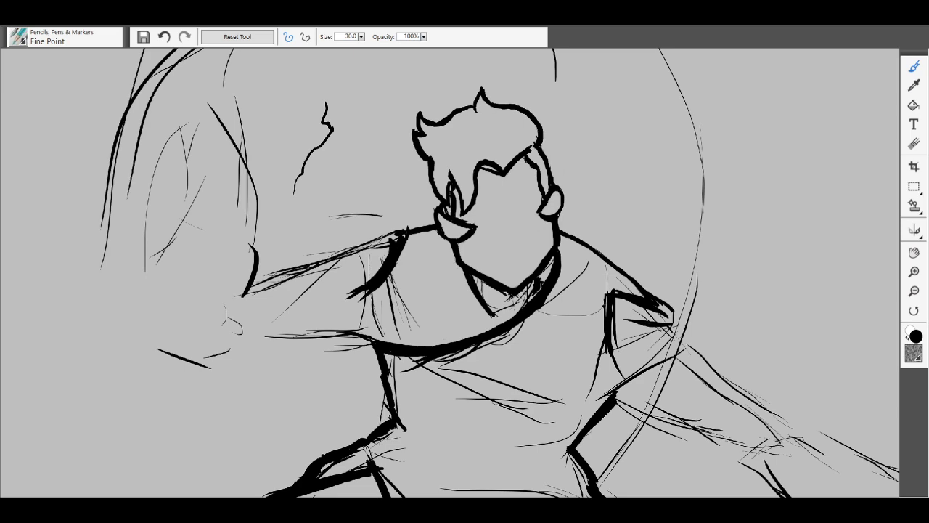
mouse_move(397, 230)
mouse_down()
mouse_move(372, 240)
mouse_move(360, 226)
mouse_move(362, 240)
mouse_move(344, 232)
mouse_up()
drag(344, 230, 350, 252)
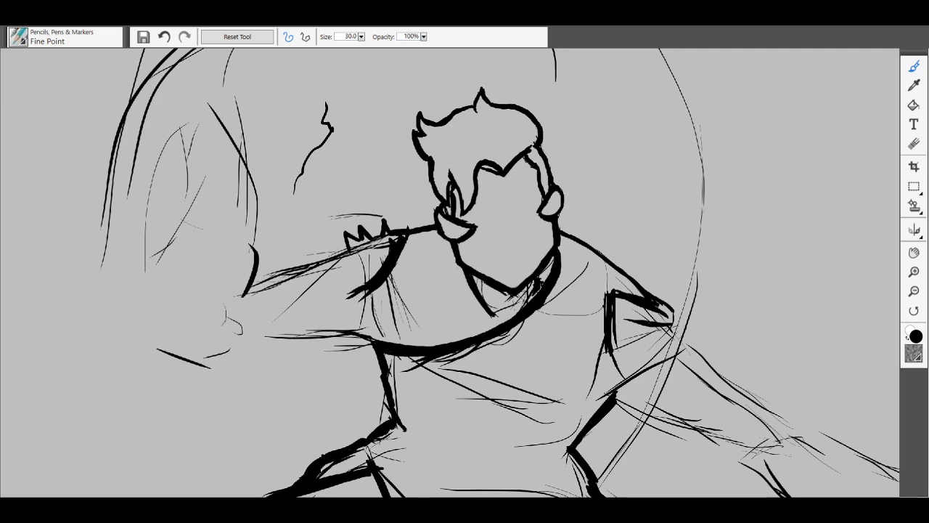
drag(342, 247, 324, 267)
Step: Close the left shoulder shape with a thick rounded curve from the end of the spikes to the armhole line
drag(320, 265, 358, 292)
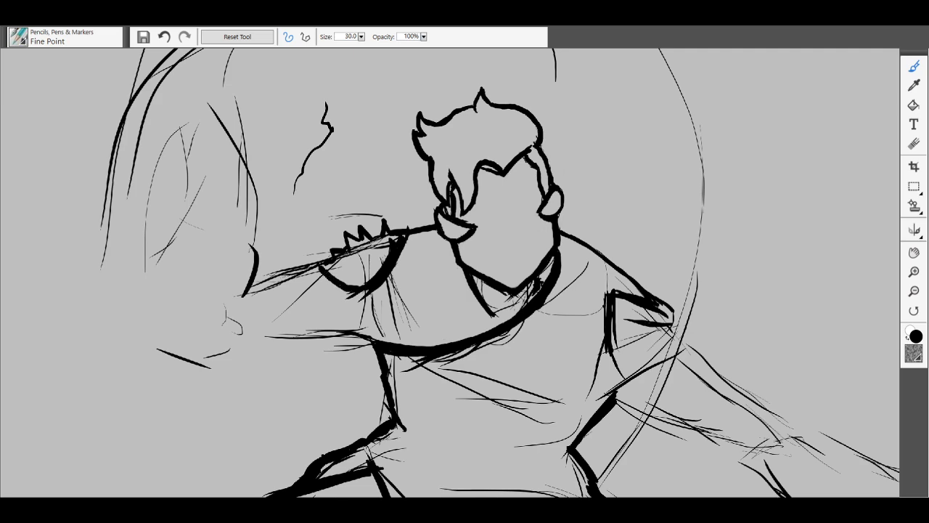
mouse_move(318, 263)
mouse_down()
mouse_move(325, 279)
mouse_move(365, 294)
mouse_up()
click(377, 236)
Step: Erase the sketch lines inside the spiky left shoulder shape and thin its outline with the Eraser at size 10
click(915, 143)
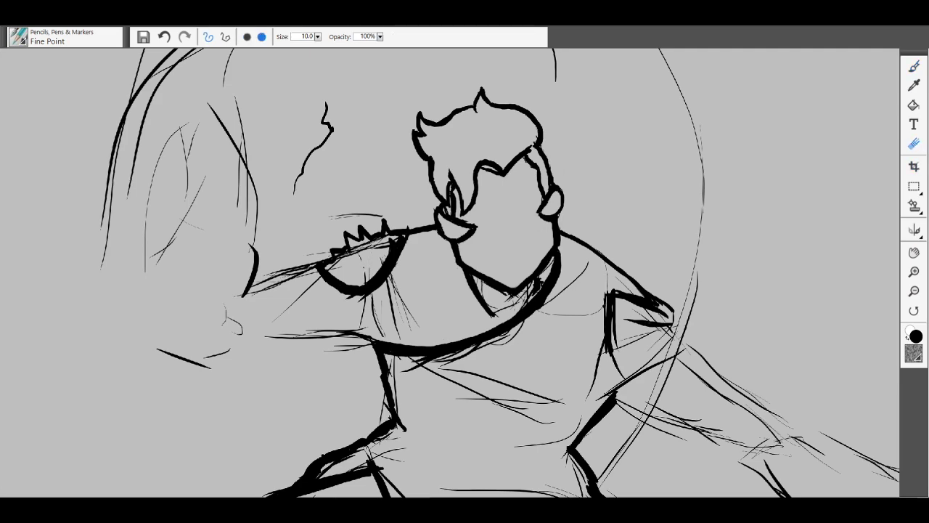
drag(357, 250, 364, 249)
click(359, 247)
drag(352, 252, 345, 257)
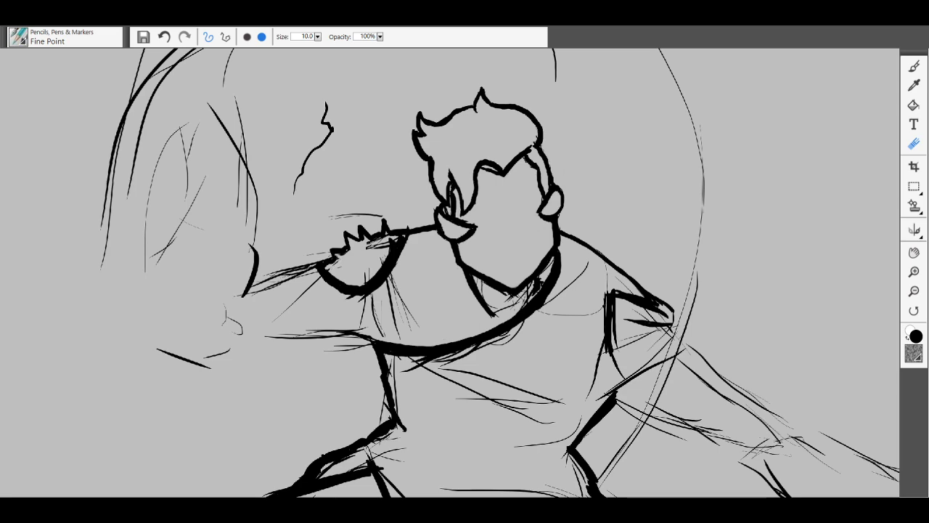
mouse_move(371, 247)
mouse_down()
mouse_move(401, 242)
mouse_move(373, 283)
mouse_move(353, 289)
mouse_move(326, 272)
mouse_move(363, 287)
mouse_up()
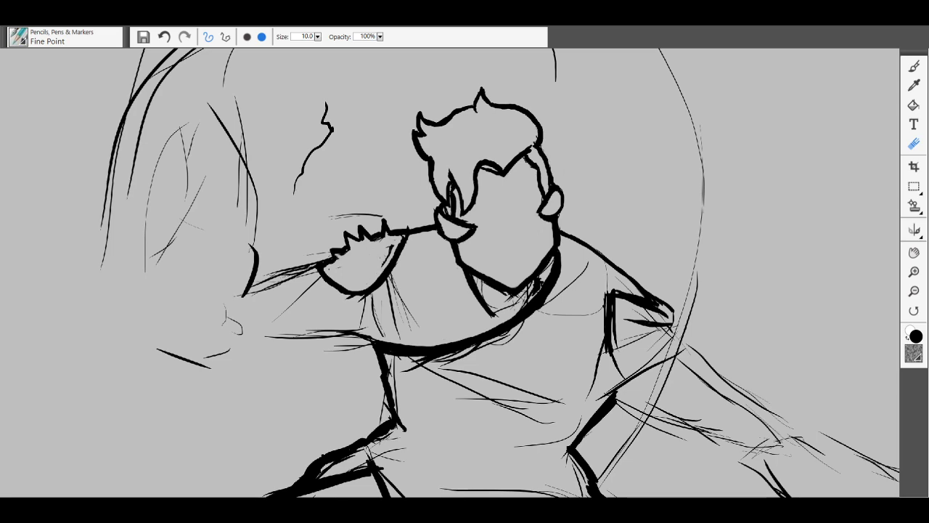
drag(388, 259, 391, 251)
key(ctrl+minus)
key(ctrl+minus)
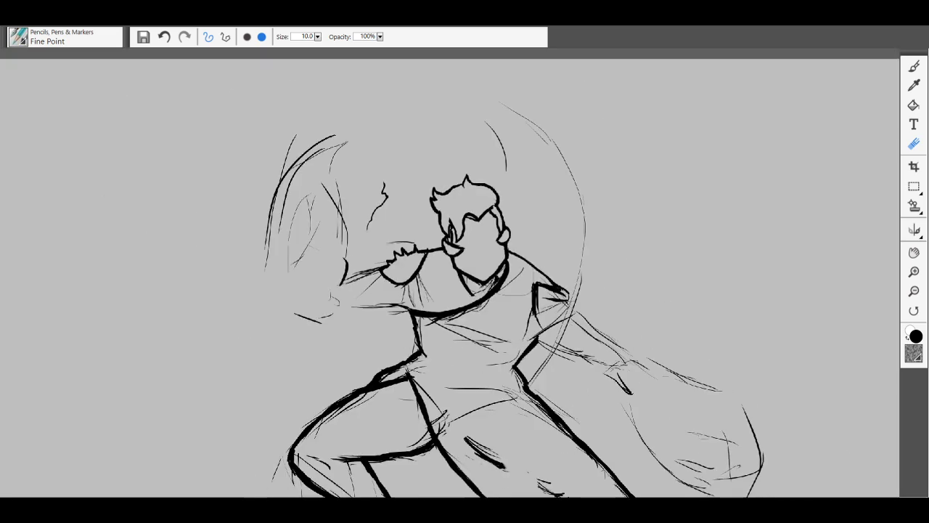
key(ctrl+plus)
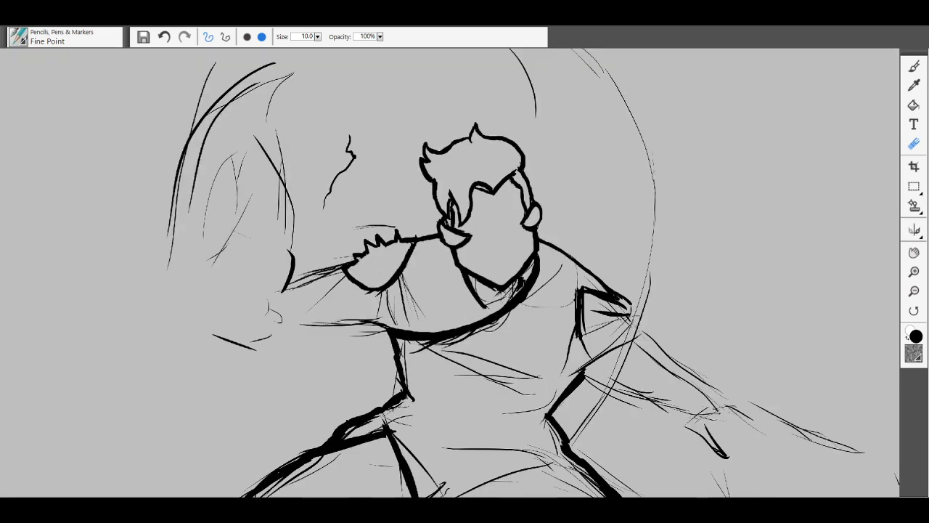
Step: Draw a bold diagonal line from the left shoulder shape down to the elbow and strengthen the arm's upper edge at size 30
key(b)
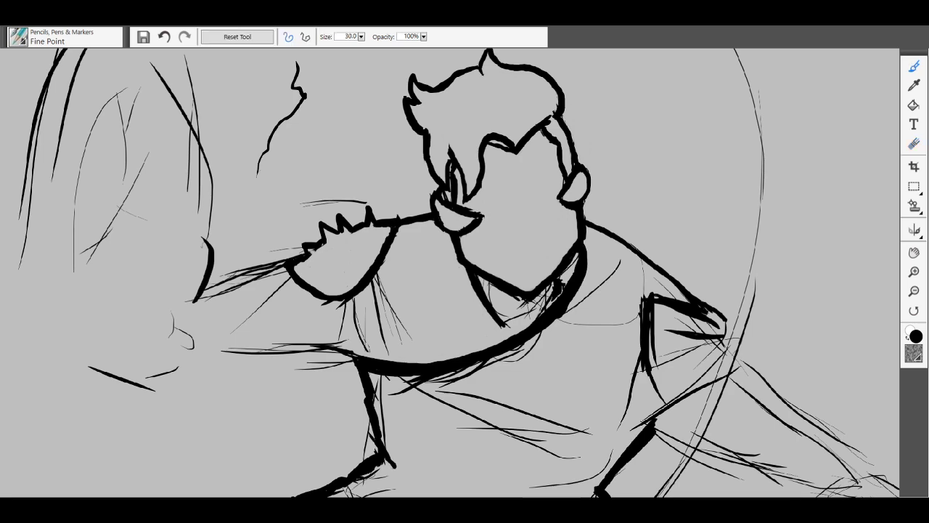
key(ctrl+minus)
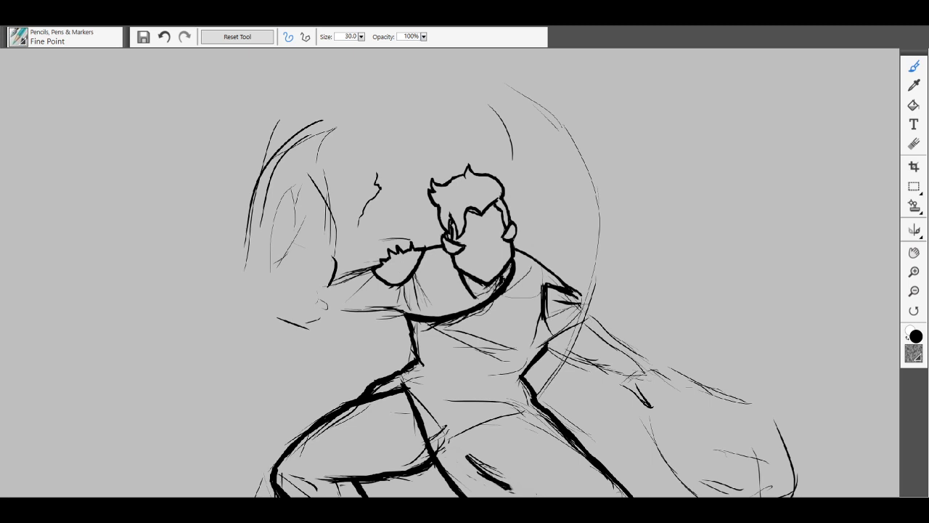
key(ctrl+plus)
key(ctrl+plus)
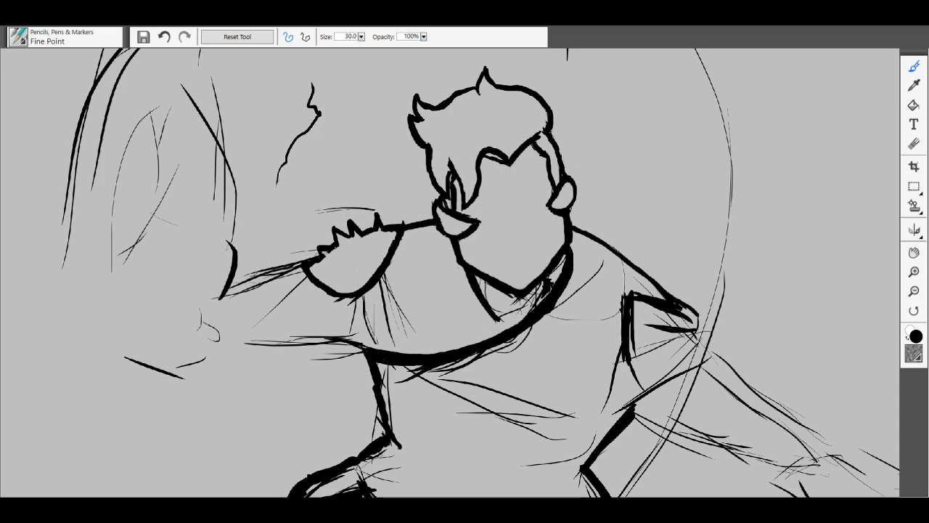
drag(290, 274, 217, 341)
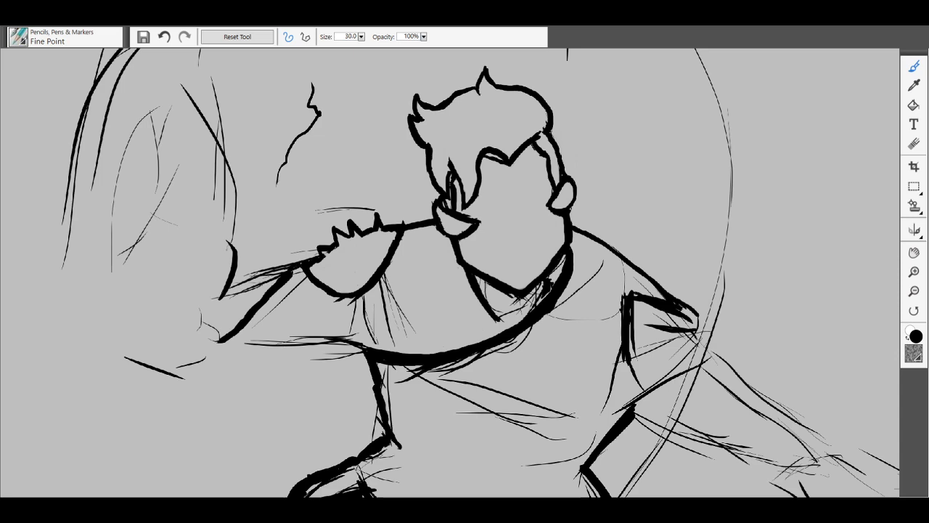
drag(300, 268, 231, 284)
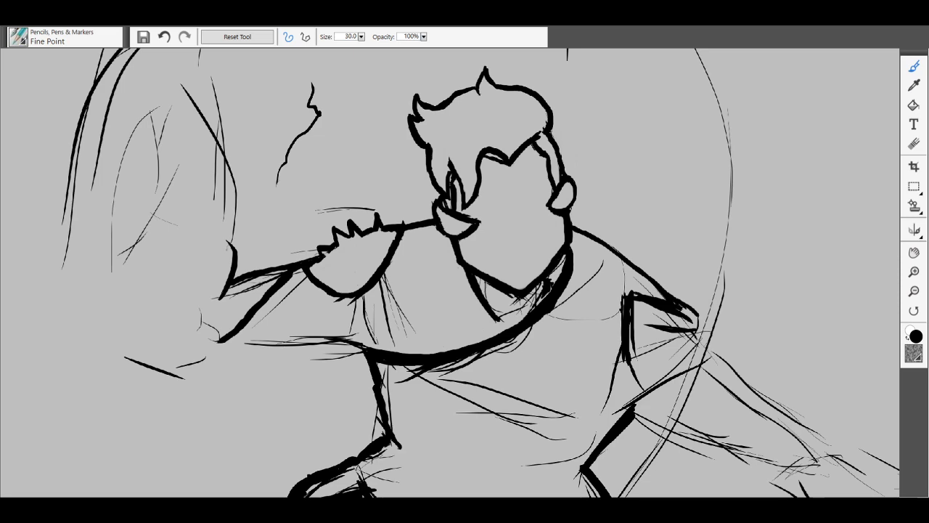
drag(286, 270, 277, 272)
Step: Draw a bold lower edge for the left arm from the collar line's left end to the elbow and review the figure
mouse_move(365, 350)
mouse_down()
mouse_move(324, 338)
mouse_move(225, 341)
mouse_up()
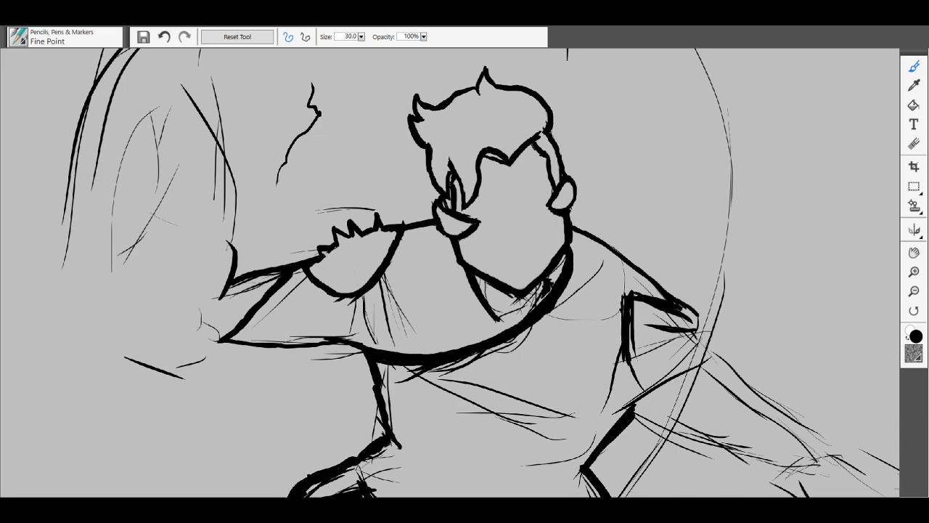
key(ctrl+minus)
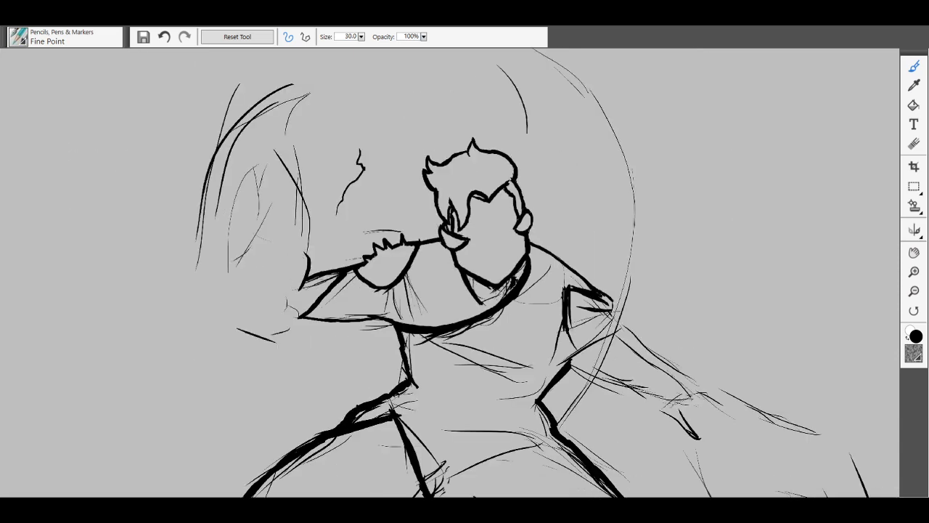
key(ctrl+minus)
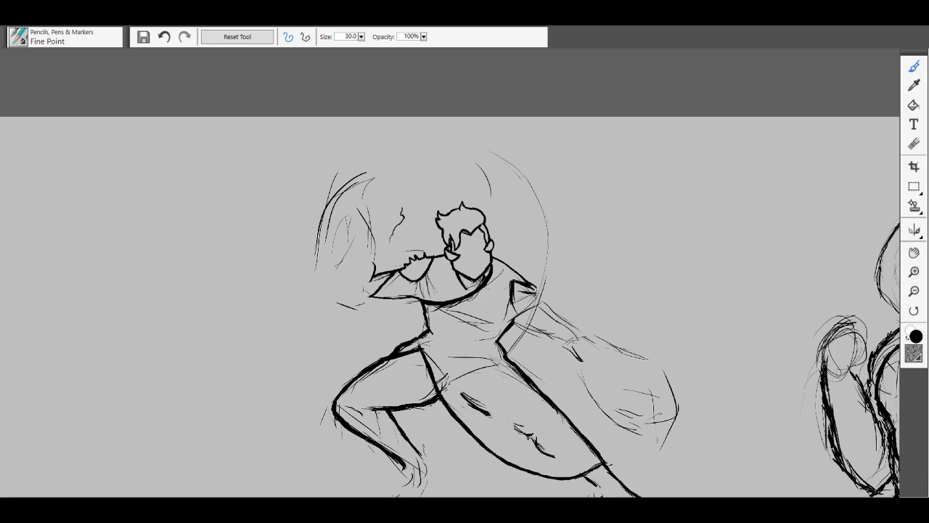
Step: Draw the right shoulder shape with a bold rounded lower curve and small spikes on its outer edge, using Fine Point at size 30
key(ctrl+plus)
key(ctrl+plus)
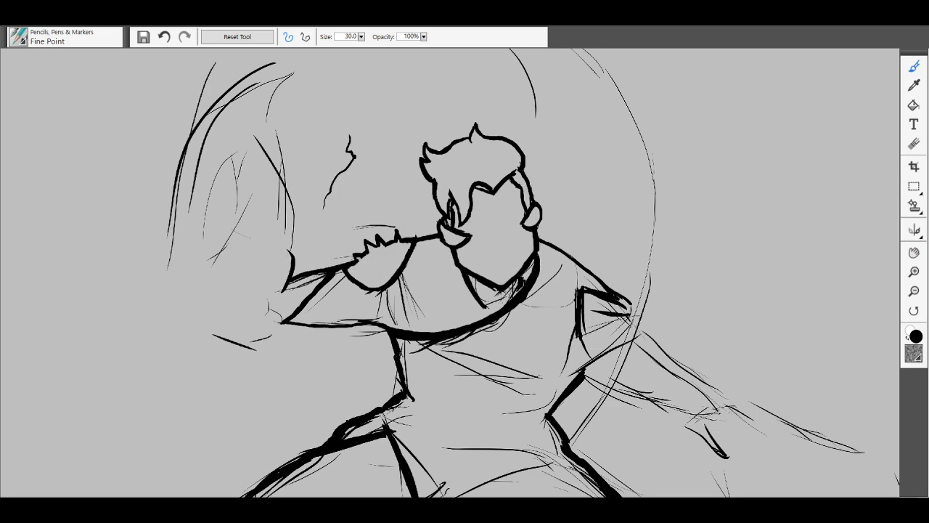
key(ctrl+minus)
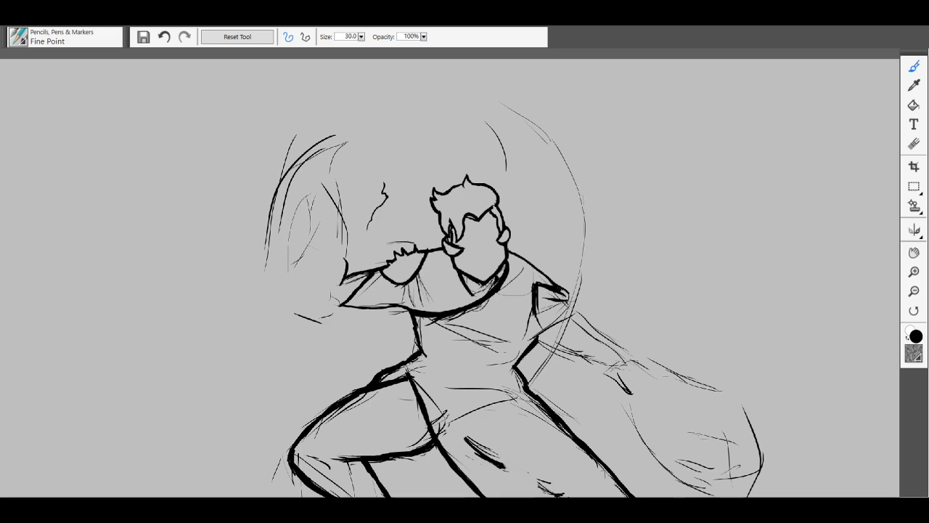
key(ctrl+plus)
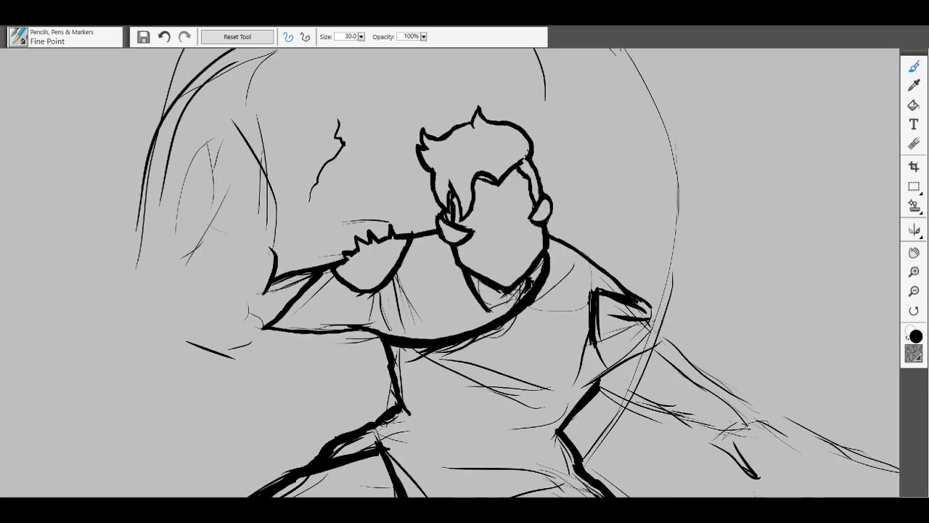
click(914, 143)
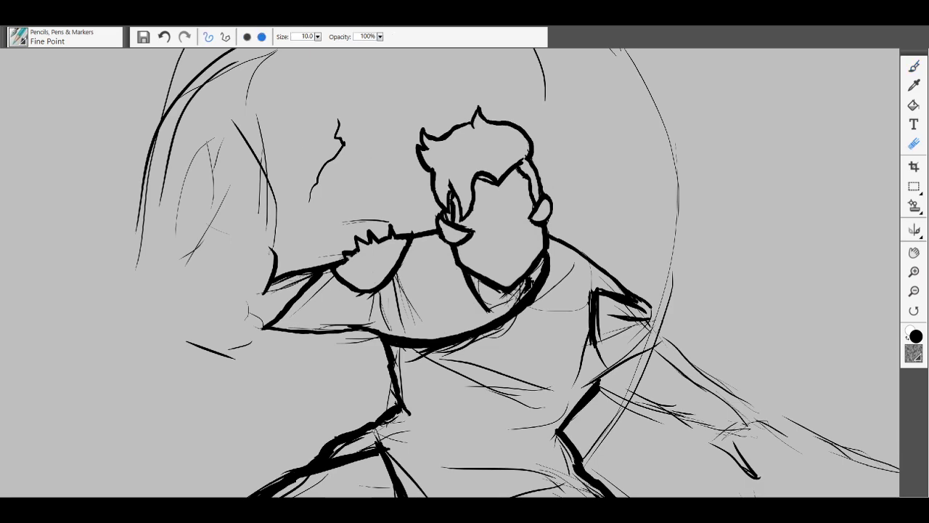
key(ctrl+minus)
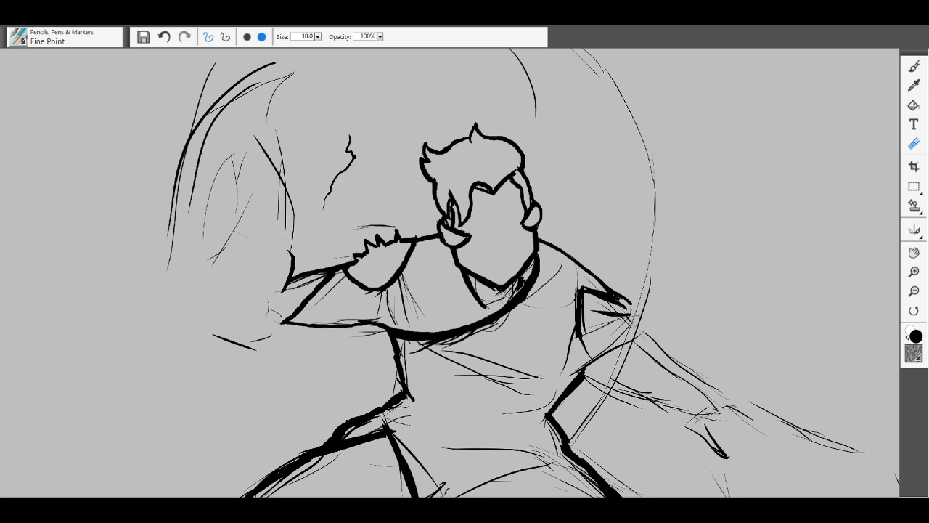
click(914, 70)
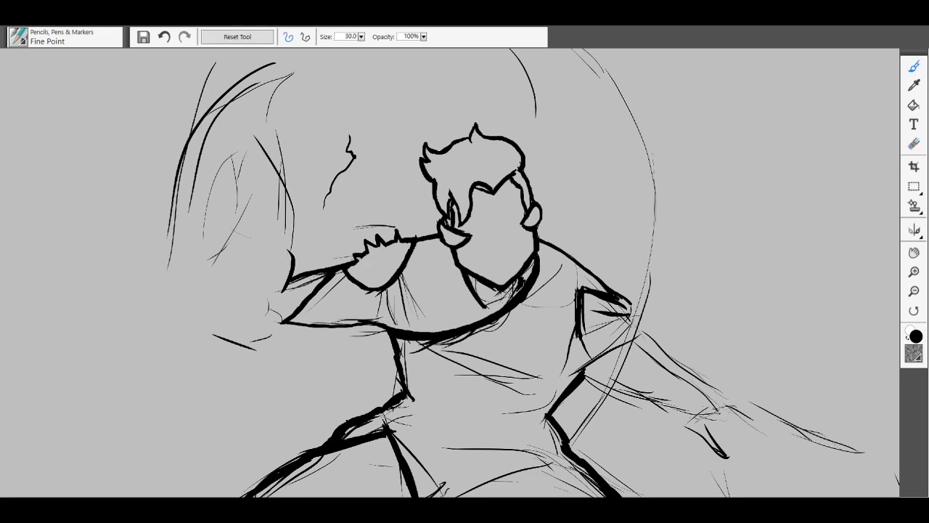
key(ctrl+plus)
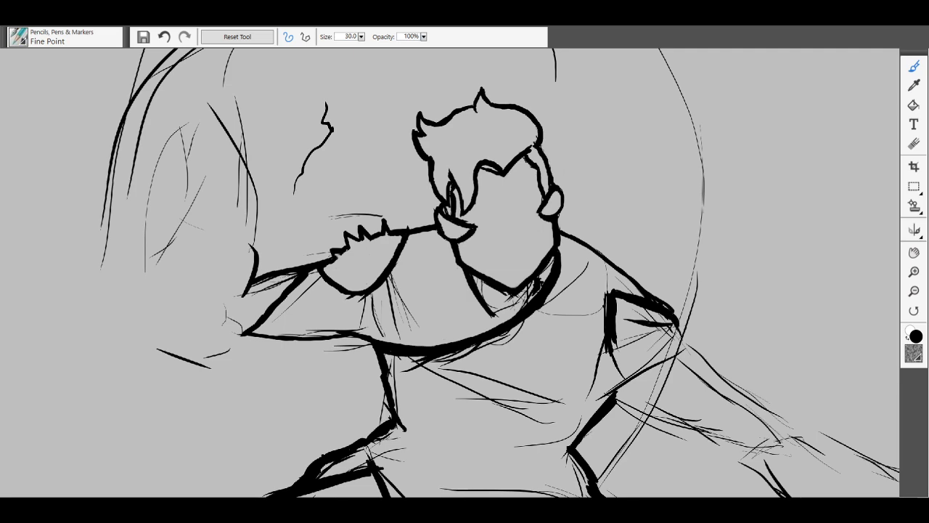
mouse_move(677, 323)
mouse_down()
mouse_move(684, 339)
mouse_move(689, 330)
mouse_move(686, 348)
mouse_move(693, 344)
mouse_move(683, 355)
mouse_up()
mouse_move(687, 373)
mouse_down()
mouse_move(678, 385)
mouse_move(637, 385)
mouse_move(614, 360)
mouse_move(614, 342)
mouse_move(621, 362)
mouse_up()
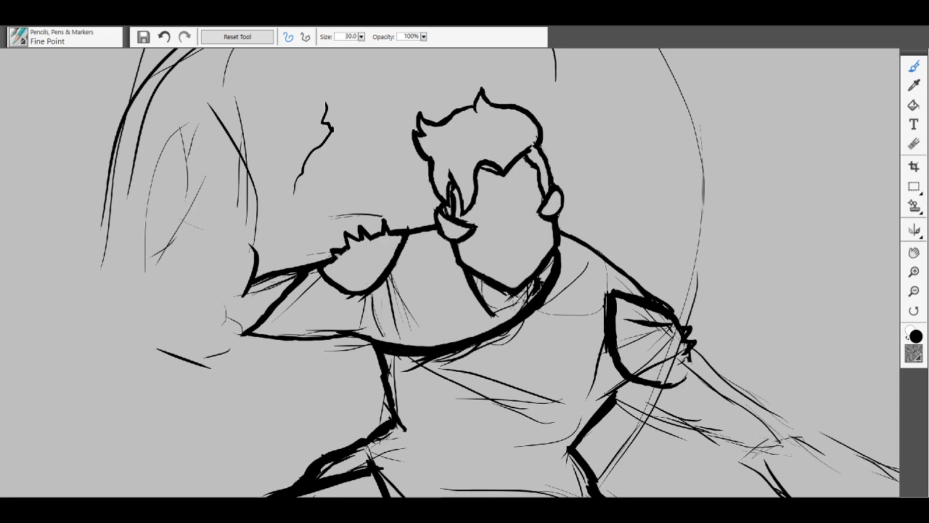
drag(687, 370, 689, 363)
Step: Erase the sketch lines inside the right shoulder shape and thin its outline with the Eraser at size 10
click(914, 144)
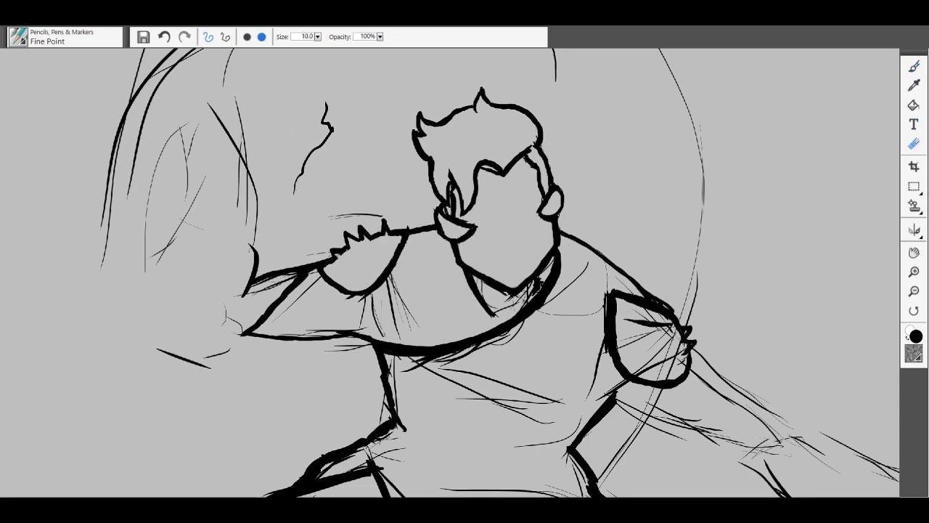
key(ctrl+plus)
drag(585, 294, 459, 233)
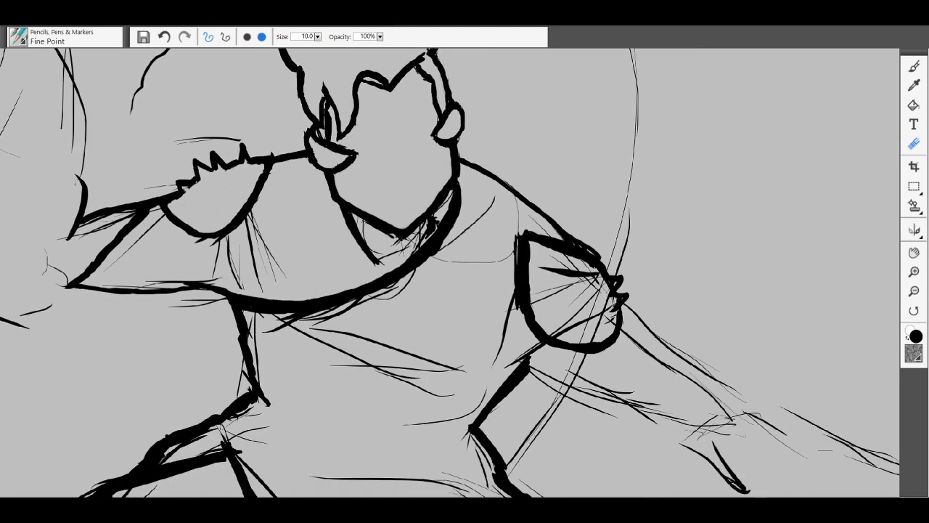
mouse_move(561, 272)
mouse_down()
mouse_move(539, 268)
mouse_move(574, 275)
mouse_up()
mouse_move(528, 261)
mouse_down()
mouse_move(528, 245)
mouse_move(593, 267)
mouse_move(598, 279)
mouse_move(554, 258)
mouse_move(600, 297)
mouse_move(605, 280)
mouse_move(604, 321)
mouse_up()
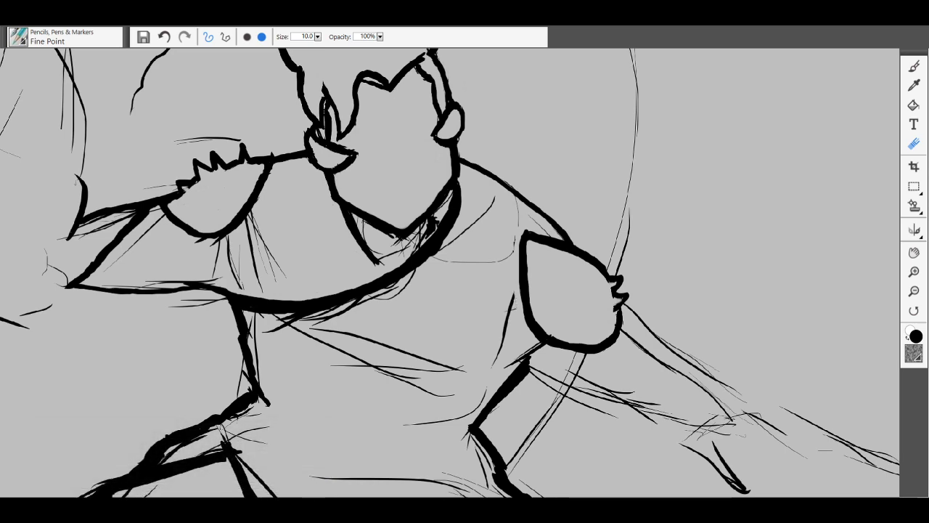
Step: Examine both shoulder shapes and the torso against the whole figure at several zoom levels
key(ctrl+minus)
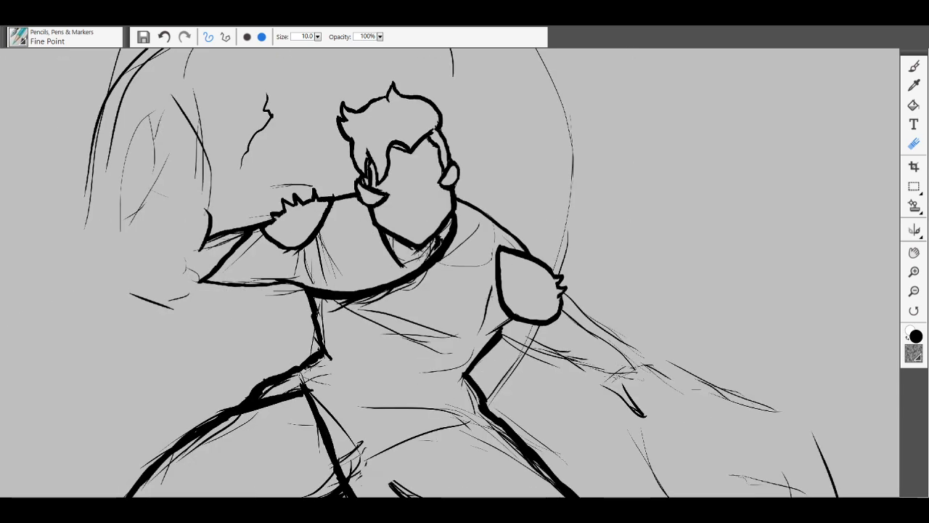
key(ctrl+minus)
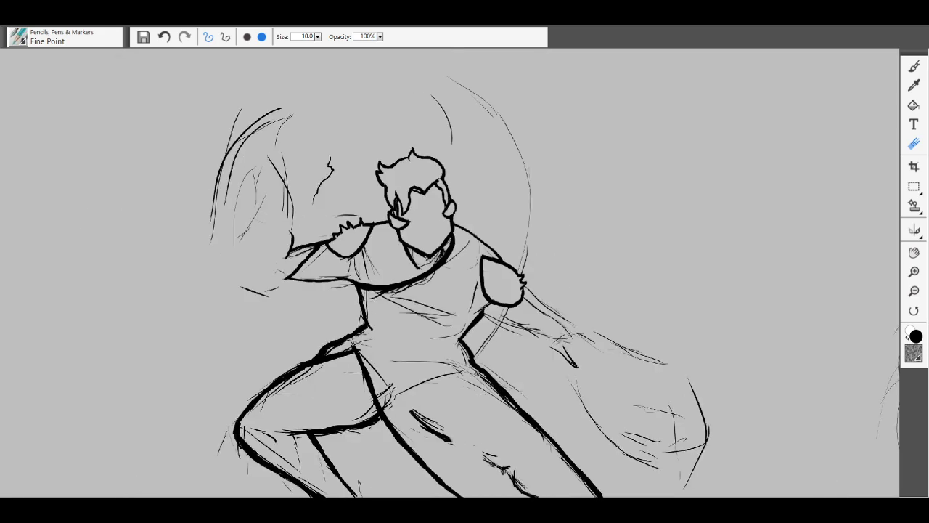
scroll(461, 269, up, 2)
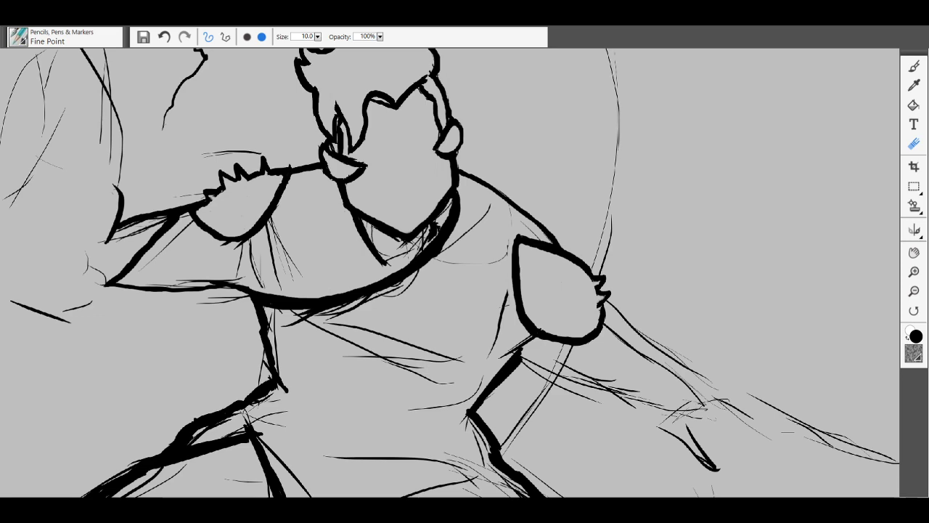
scroll(447, 259, up, 1)
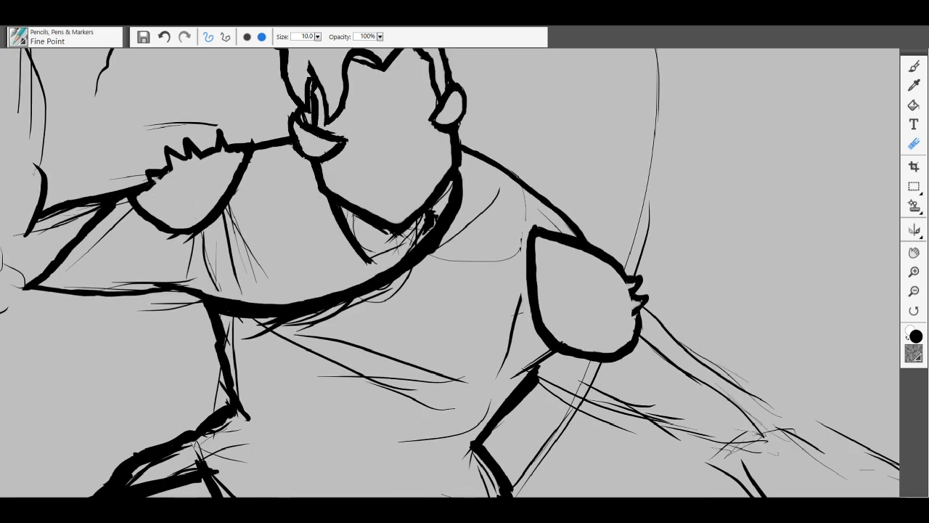
scroll(450, 272, down, 1)
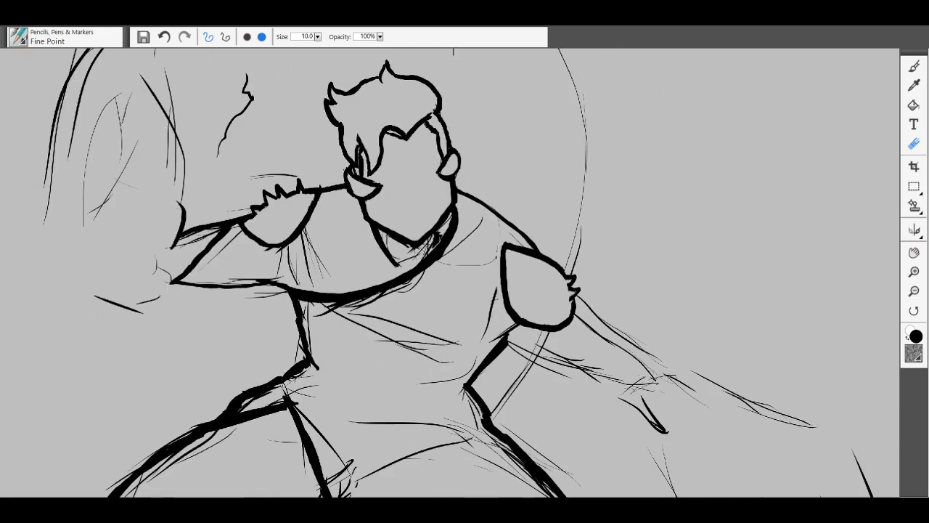
scroll(452, 276, down, 1)
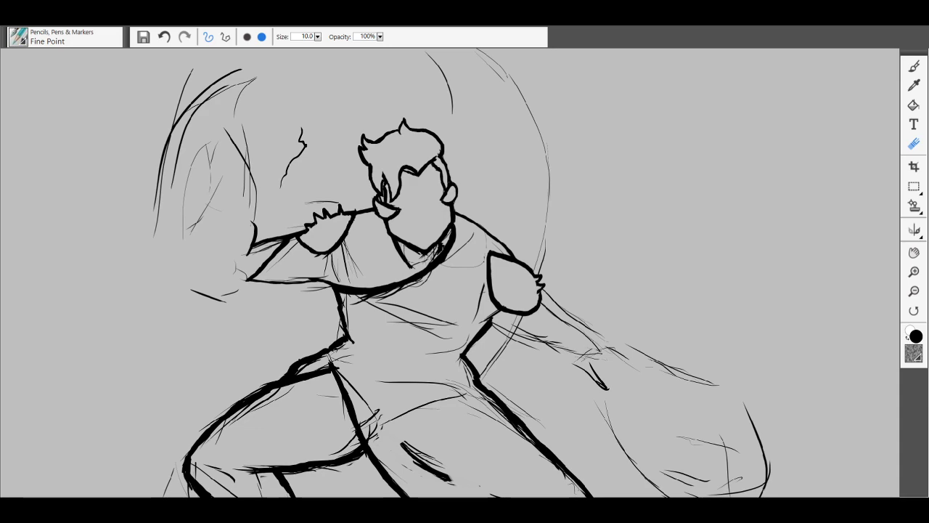
key(ctrl+plus)
key(ctrl+plus)
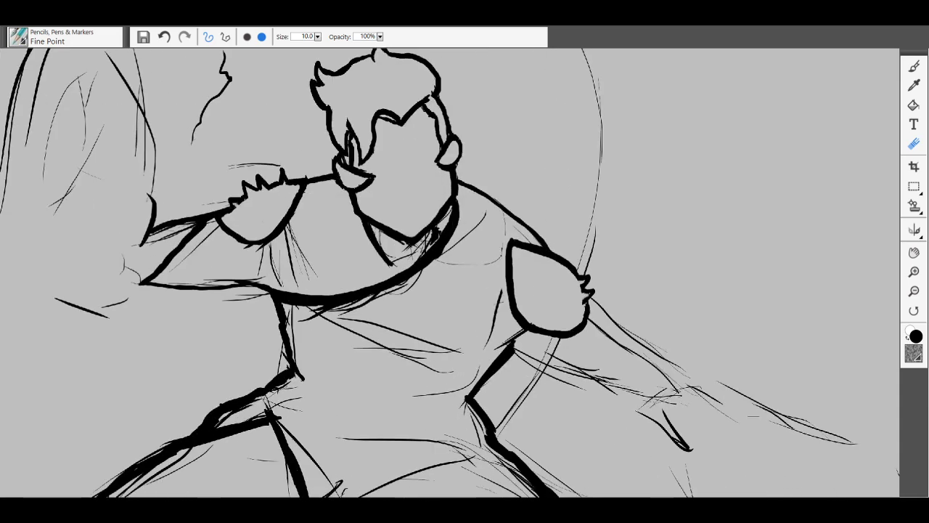
Step: Fill in the hairline's thin gap above the forehead with a Fine Point stroke at size 30
click(914, 253)
drag(534, 178, 528, 243)
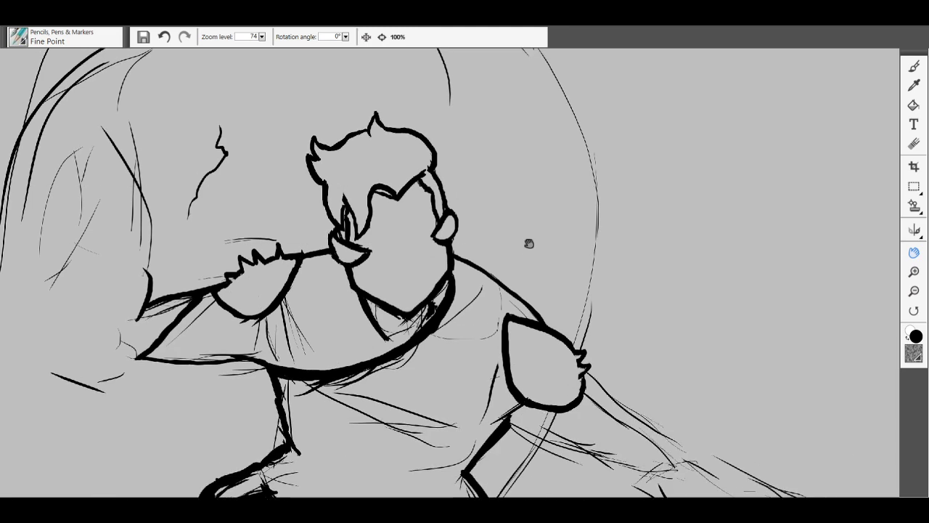
scroll(529, 243, up, 3)
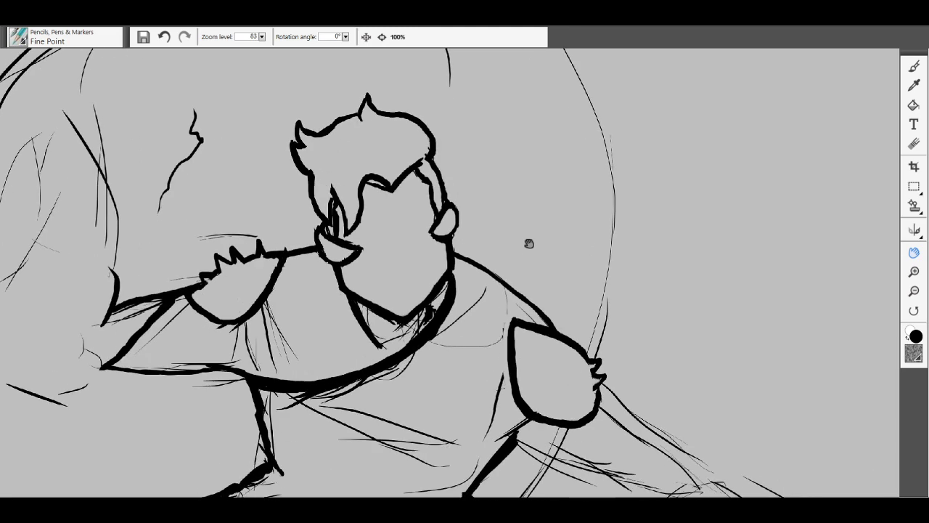
drag(467, 226, 508, 318)
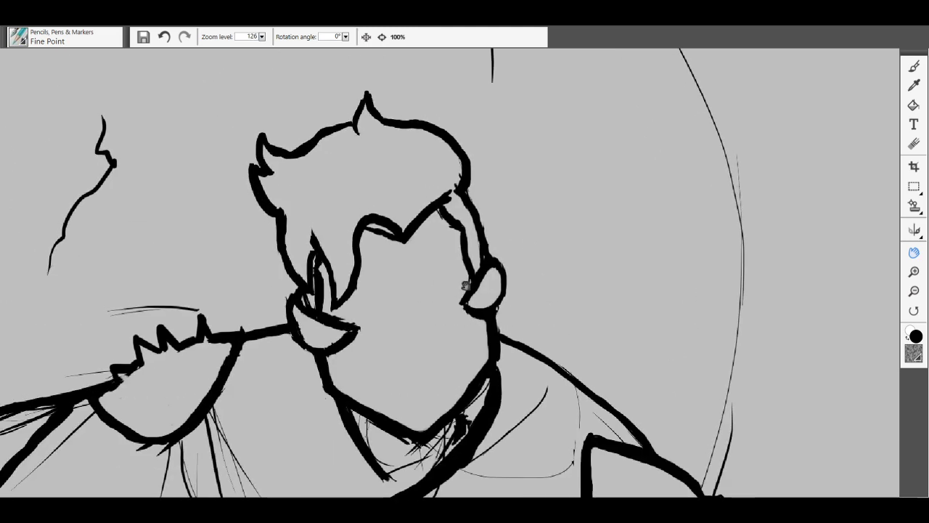
scroll(508, 318, up, 1)
click(914, 66)
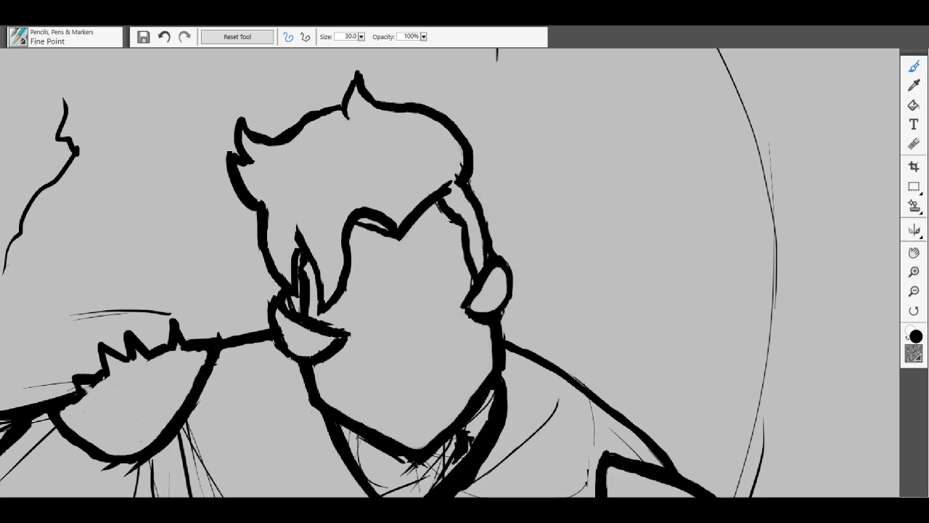
drag(369, 230, 355, 227)
Step: Review the full lunging figure from head to feet and look over the neighbouring rough figure sketch
key(ctrl+minus)
key(ctrl+minus)
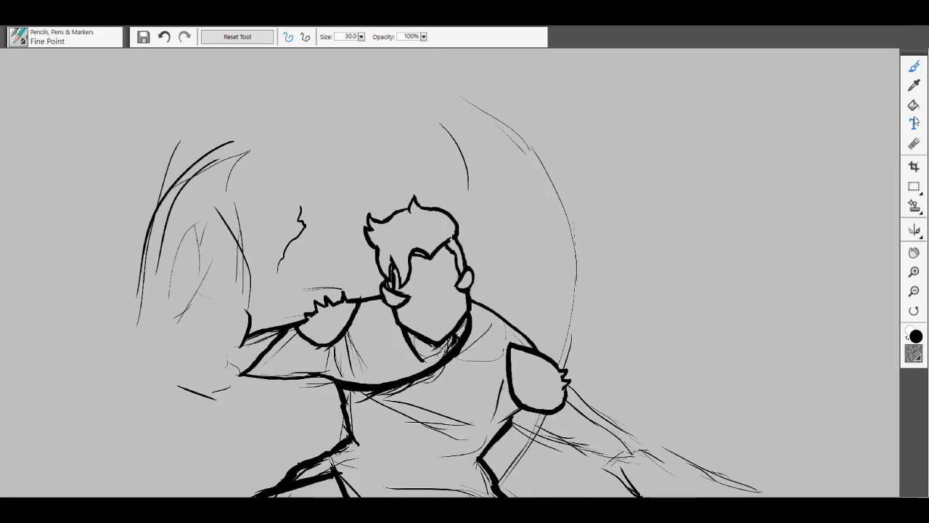
click(915, 252)
drag(673, 264, 635, 138)
key(ctrl+minus)
key(ctrl+minus)
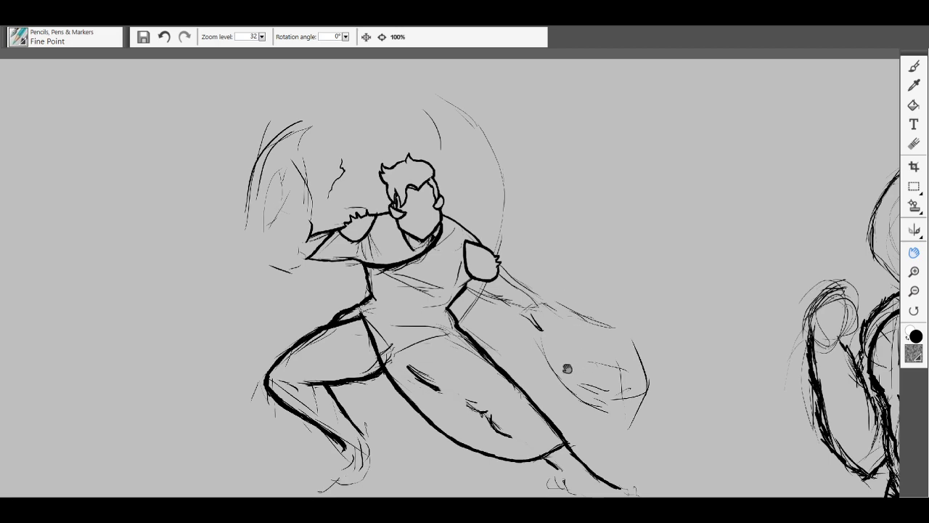
drag(476, 400, 595, 345)
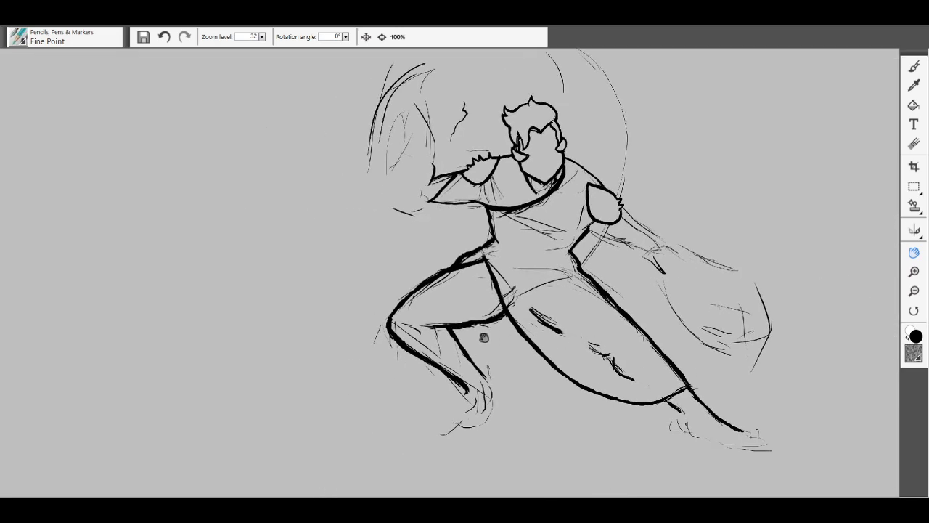
scroll(481, 334, up, 2)
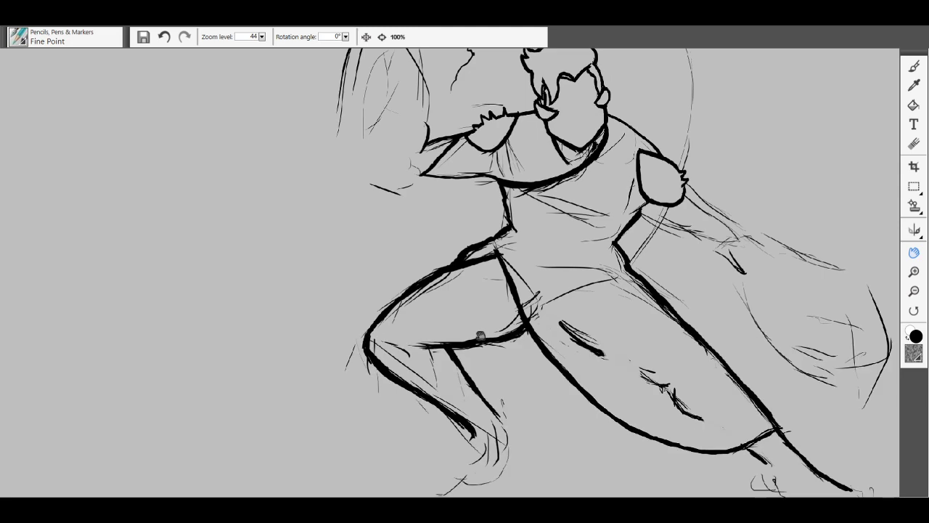
scroll(480, 336, down, 1)
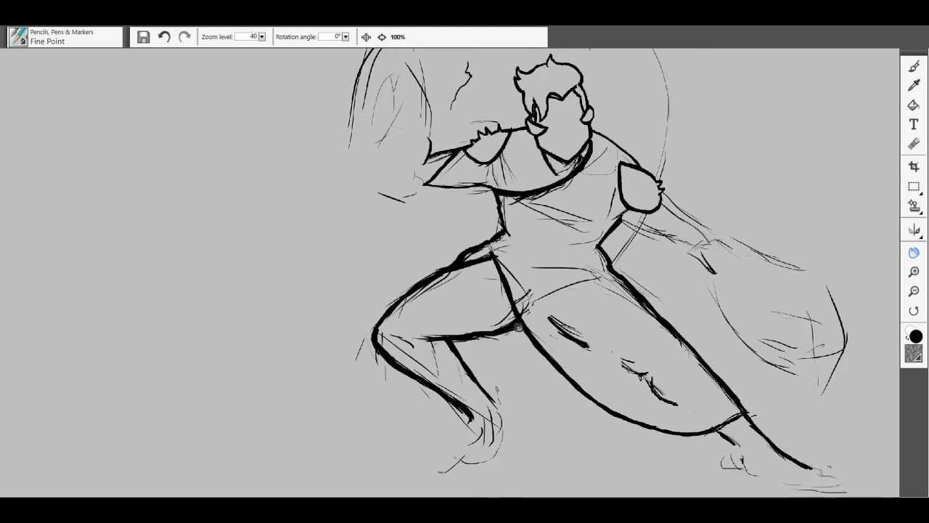
mouse_move(518, 327)
mouse_down()
mouse_move(414, 367)
mouse_move(270, 283)
mouse_up()
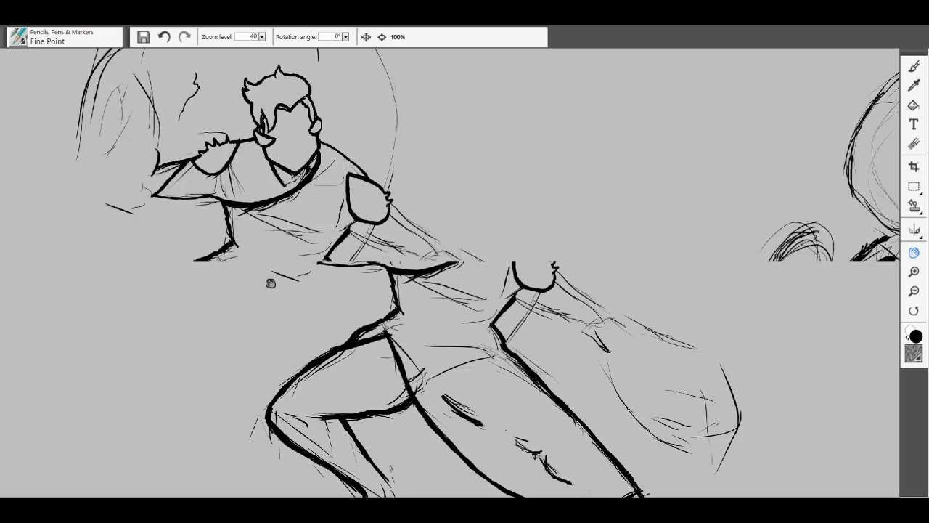
mouse_move(562, 271)
mouse_down()
mouse_move(498, 385)
mouse_move(409, 232)
mouse_up()
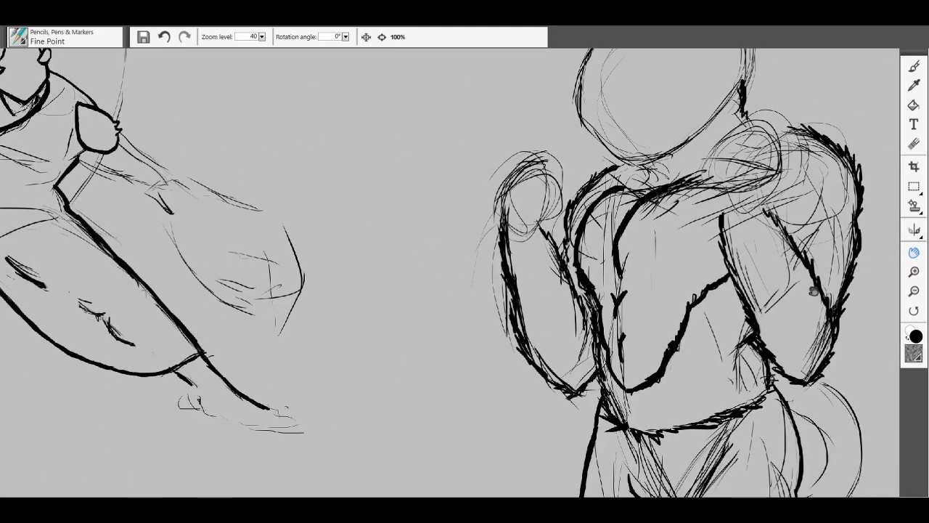
mouse_move(813, 290)
mouse_down()
mouse_move(632, 309)
mouse_move(634, 322)
mouse_up()
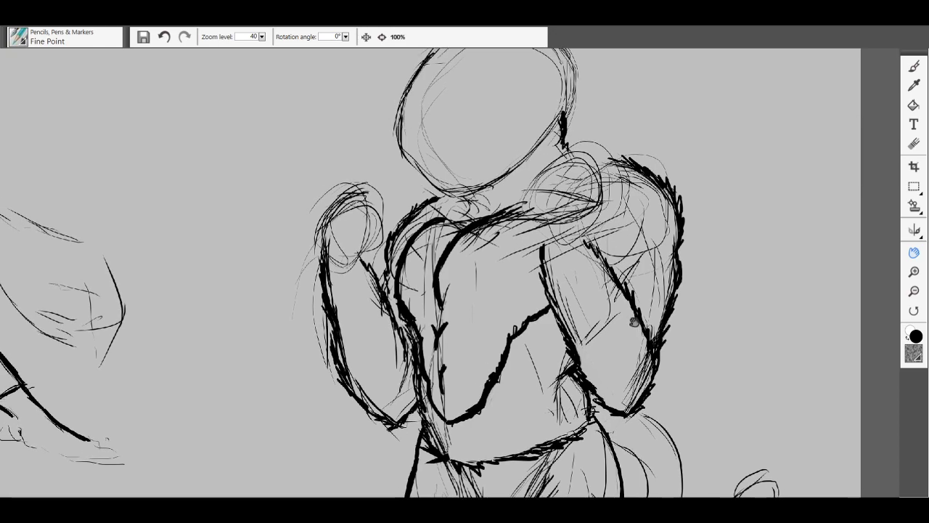
mouse_move(568, 263)
mouse_down()
mouse_move(581, 262)
mouse_move(624, 315)
mouse_move(828, 266)
mouse_move(509, 265)
mouse_move(409, 245)
mouse_move(442, 324)
mouse_up()
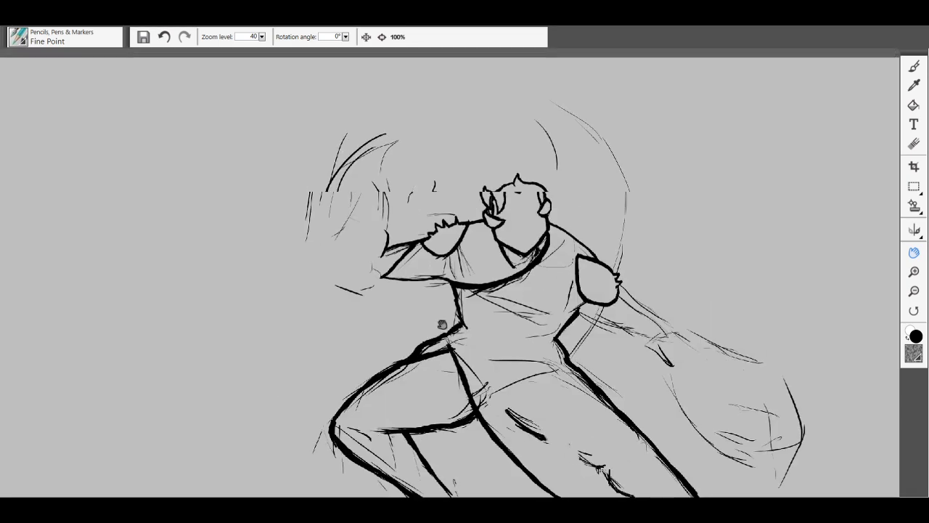
Step: Erase the stray lines along the outer upper edge of the left bent thigh with the Eraser at size 10
key(ctrl+plus)
mouse_move(422, 365)
mouse_down()
mouse_move(627, 177)
mouse_move(624, 158)
mouse_up()
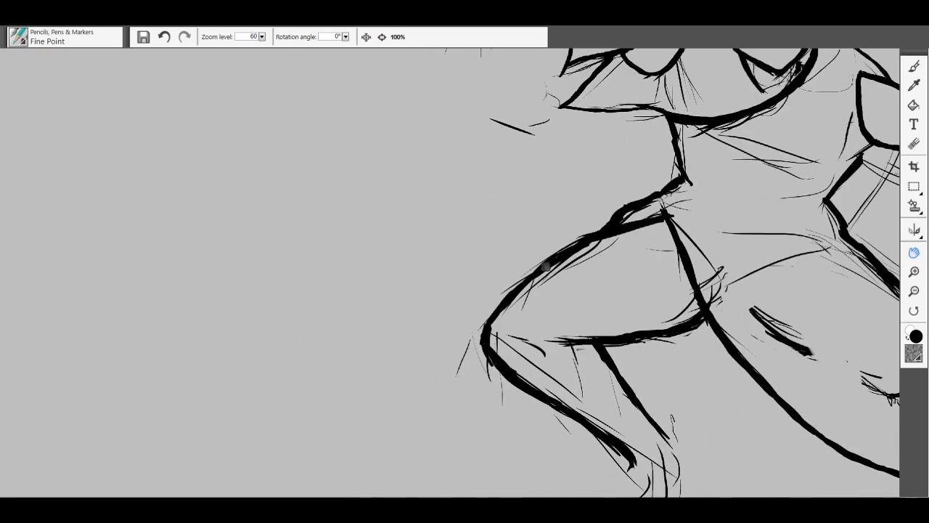
scroll(546, 267, up, 3)
scroll(486, 232, up, 3)
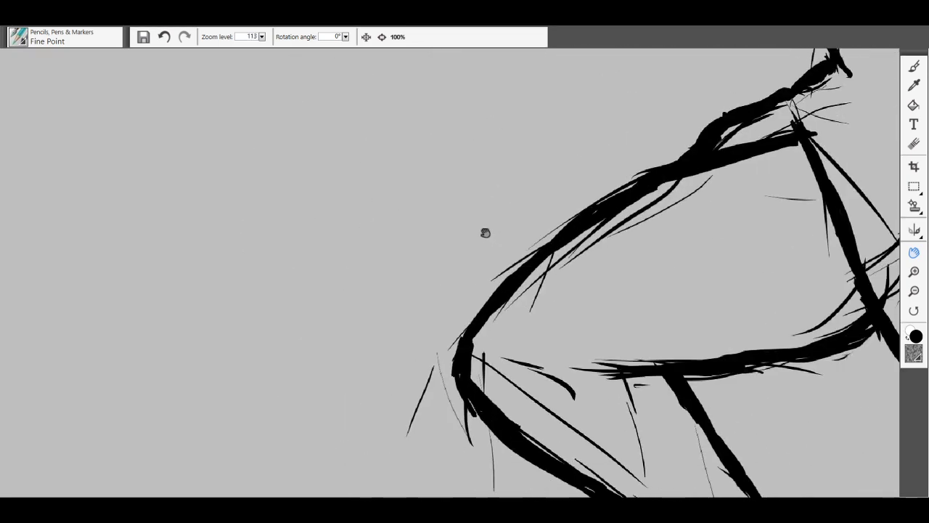
click(915, 67)
click(914, 144)
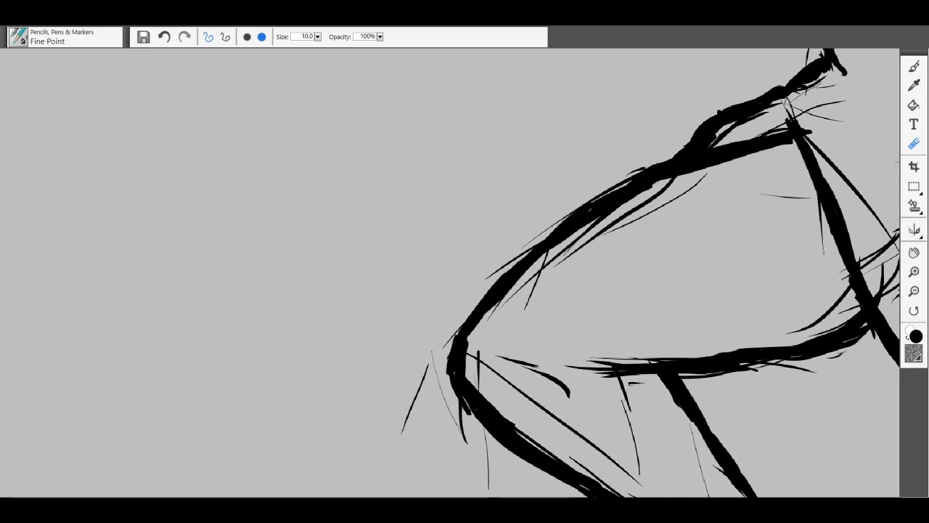
drag(647, 167, 640, 169)
drag(562, 219, 524, 246)
drag(520, 256, 504, 266)
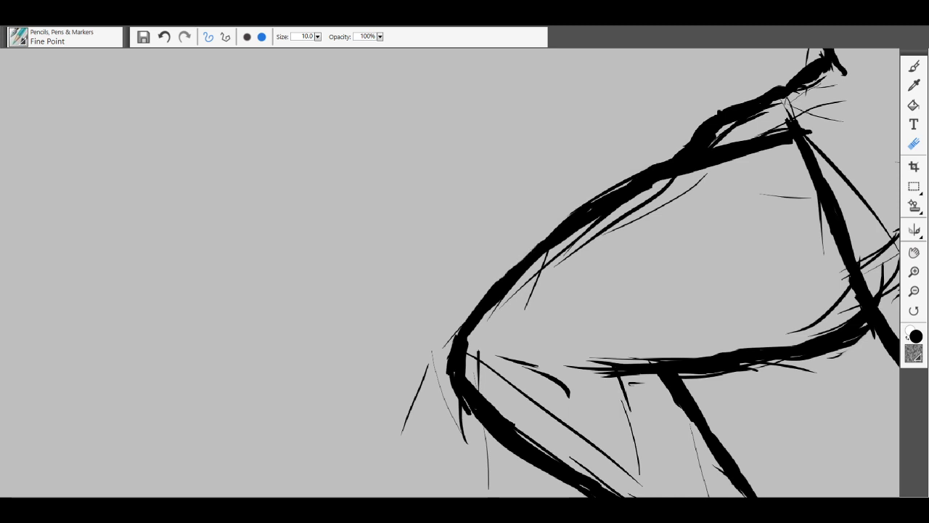
Step: Erase the stray lines outside the bent leg's knee and smooth the knee's outer contour with the Eraser at size 10
drag(435, 356, 403, 433)
drag(432, 352, 437, 377)
mouse_move(466, 443)
mouse_down()
mouse_move(446, 397)
mouse_move(460, 410)
mouse_move(455, 388)
mouse_move(471, 414)
mouse_move(450, 370)
mouse_move(457, 328)
mouse_up()
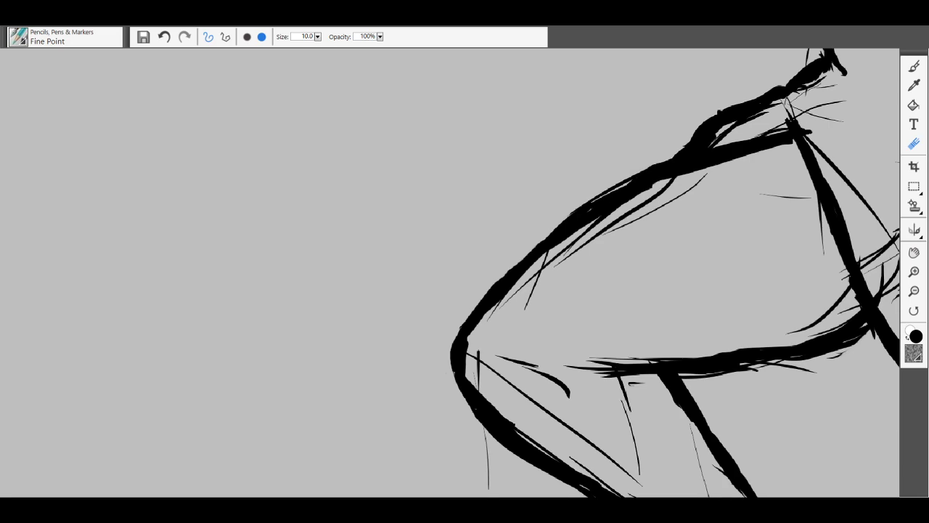
Step: Thin the bent thigh's upper contour near the hip and erase the stray strokes inside the thigh and knee
key(ctrl+minus)
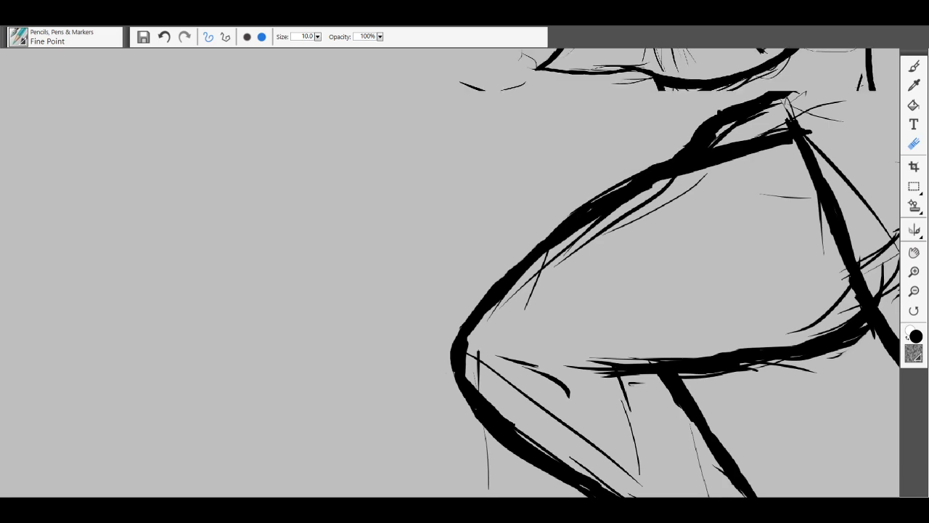
key(ctrl+plus)
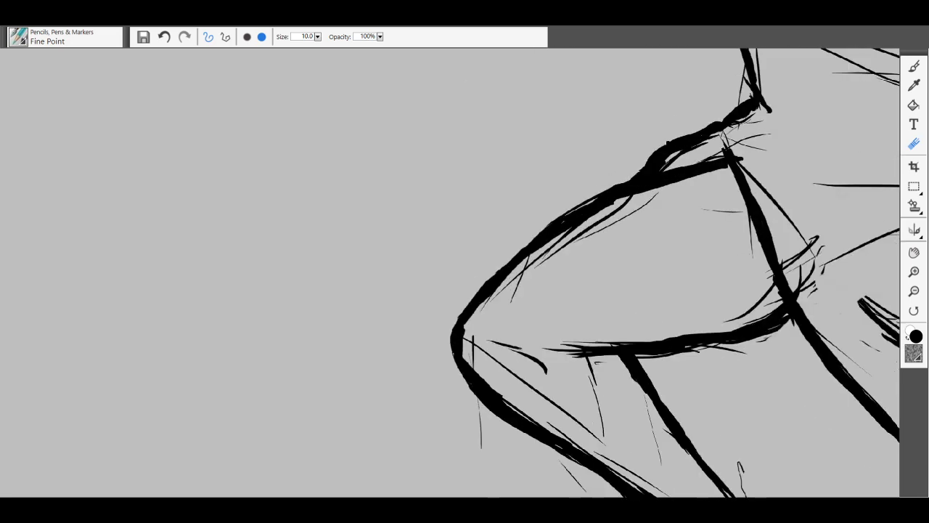
click(653, 198)
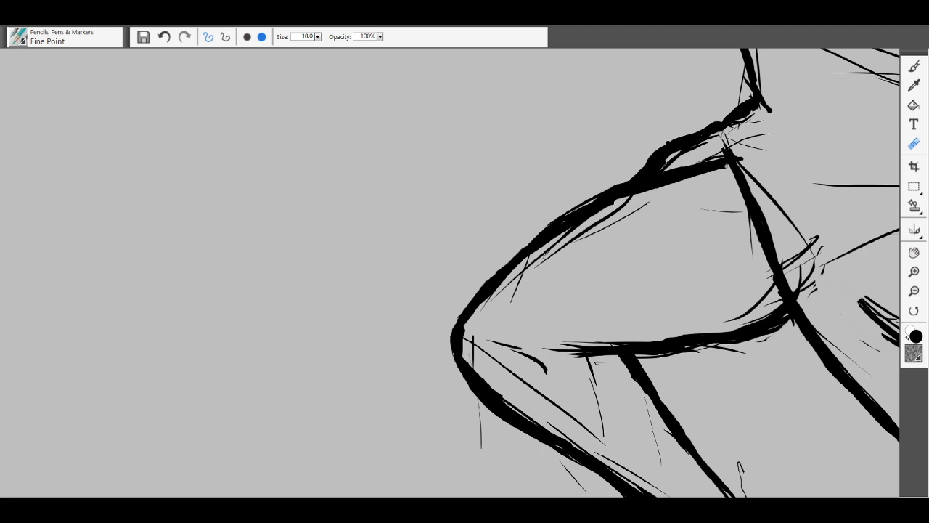
mouse_move(723, 166)
mouse_down()
mouse_move(607, 205)
mouse_move(670, 184)
mouse_up()
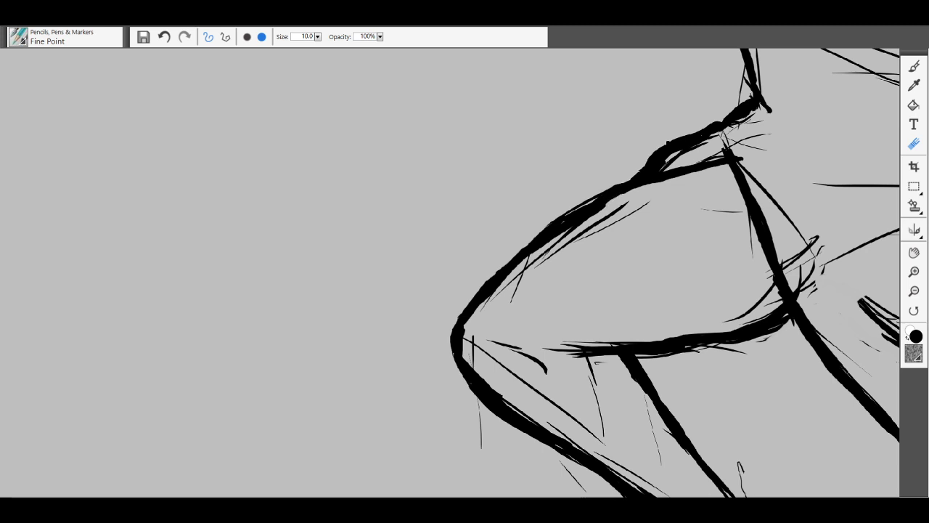
drag(608, 202, 579, 222)
mouse_move(601, 220)
mouse_down()
mouse_move(649, 202)
mouse_move(568, 244)
mouse_move(607, 220)
mouse_move(567, 236)
mouse_move(514, 281)
mouse_up()
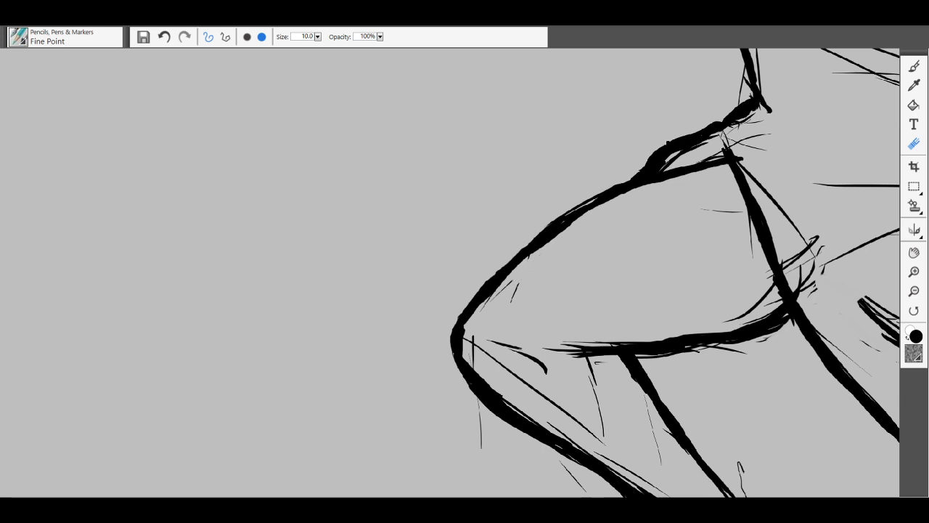
drag(535, 249, 567, 228)
mouse_move(518, 283)
mouse_down()
mouse_move(514, 295)
mouse_move(508, 286)
mouse_move(483, 302)
mouse_move(498, 294)
mouse_up()
mouse_move(508, 345)
mouse_down()
mouse_move(545, 368)
mouse_move(506, 347)
mouse_up()
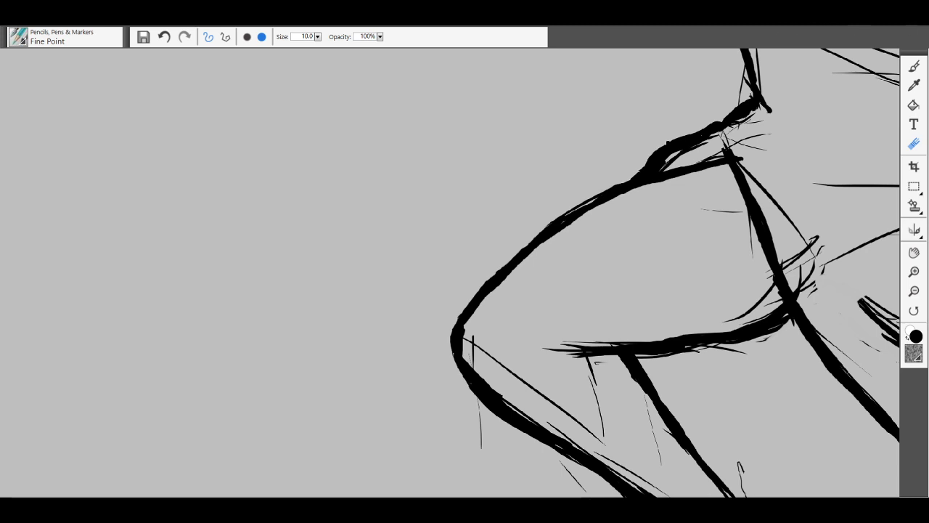
Step: Erase the stray lines above and below the bent thigh's underside contour with the Eraser at size 10
click(915, 66)
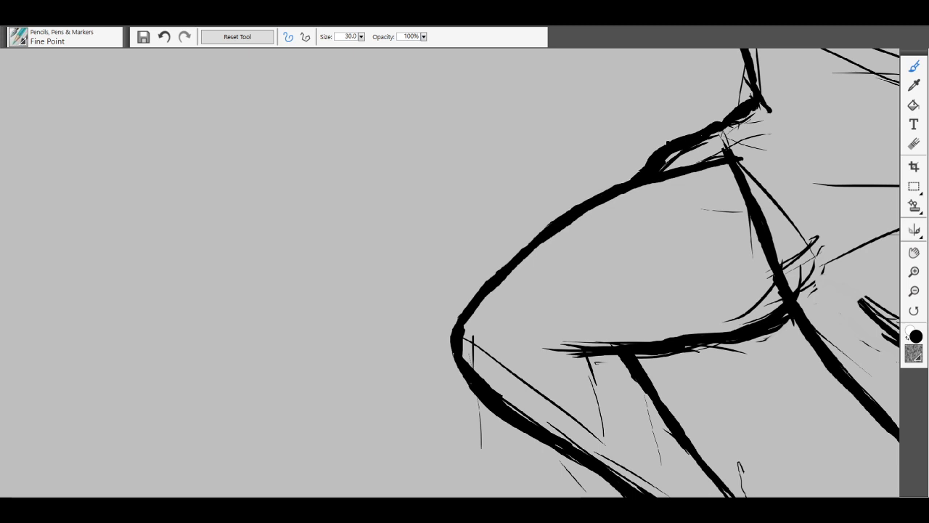
click(914, 144)
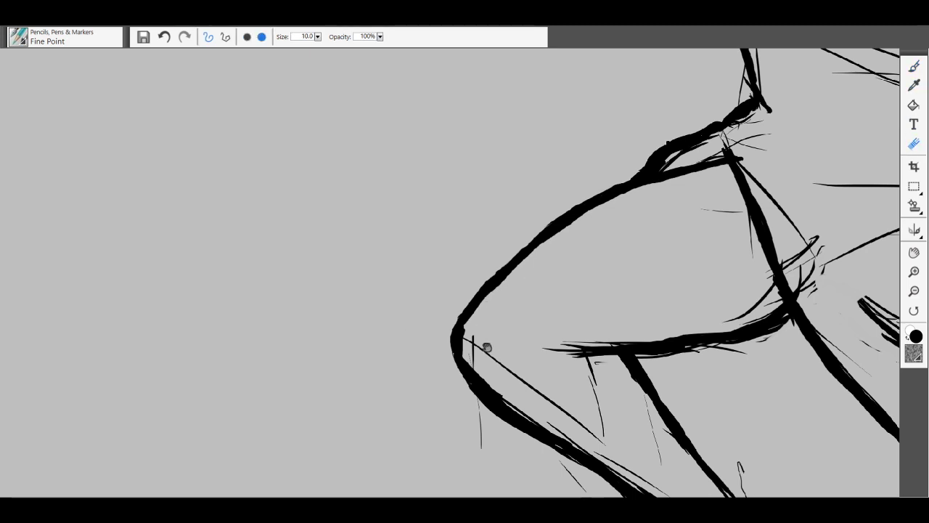
mouse_move(469, 346)
mouse_down()
mouse_move(483, 320)
mouse_move(400, 224)
mouse_up()
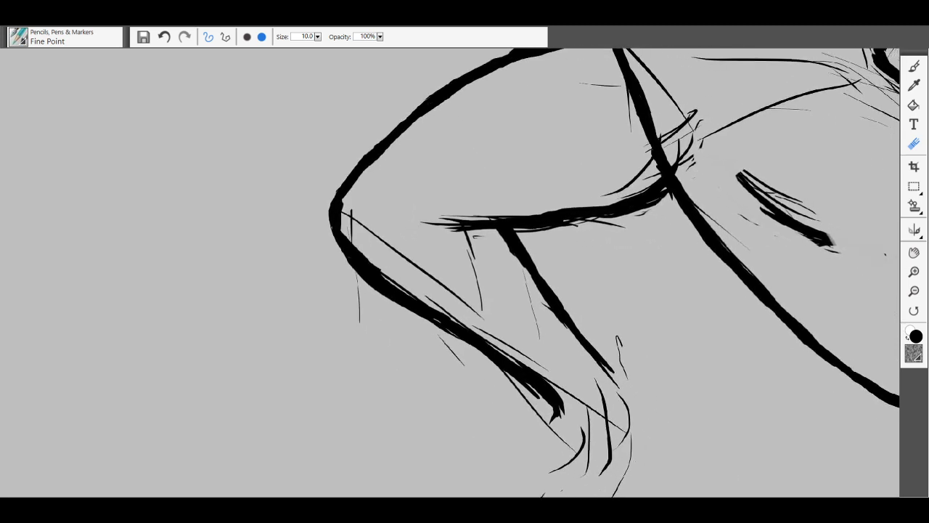
drag(441, 219, 510, 217)
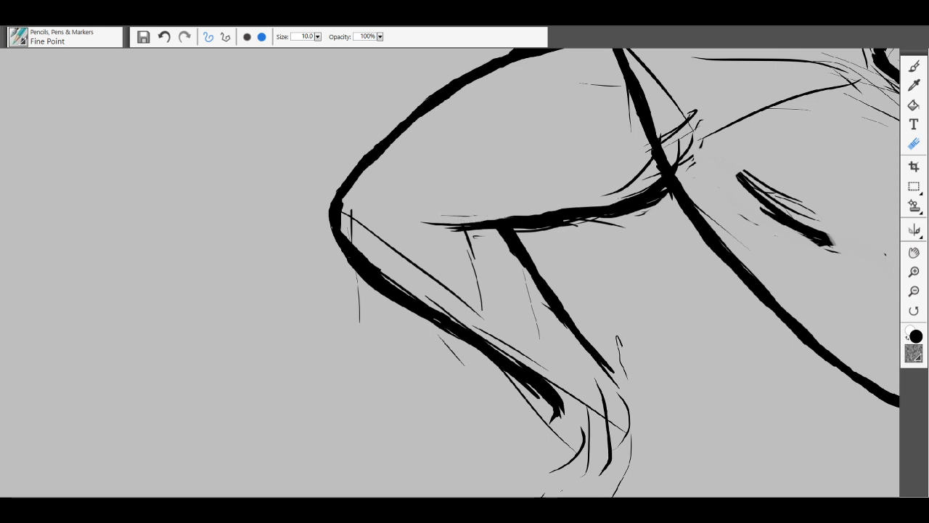
drag(442, 216, 464, 216)
mouse_move(524, 231)
mouse_down()
mouse_move(629, 213)
mouse_move(665, 195)
mouse_move(603, 223)
mouse_up()
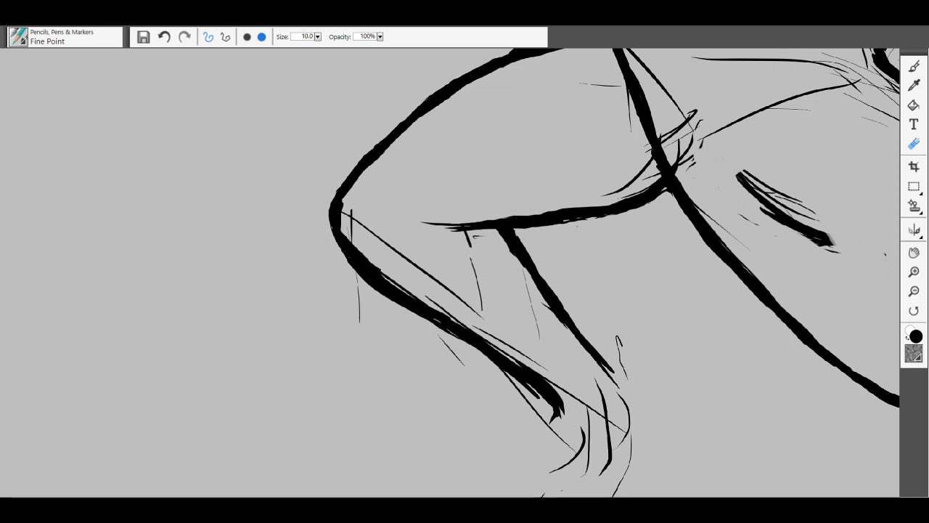
Step: Erase the construction lines inside the bent knee and upper shin, cleaning the inner edge of the shin contour
drag(470, 242, 472, 247)
mouse_move(471, 258)
mouse_down()
mouse_move(482, 311)
mouse_move(350, 210)
mouse_move(343, 218)
mouse_move(346, 237)
mouse_move(374, 269)
mouse_move(457, 320)
mouse_up()
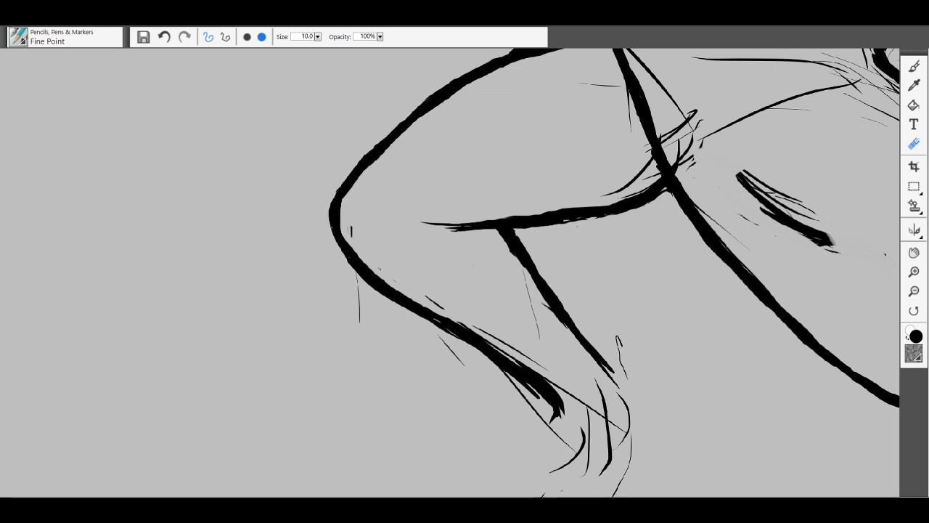
drag(351, 225, 353, 236)
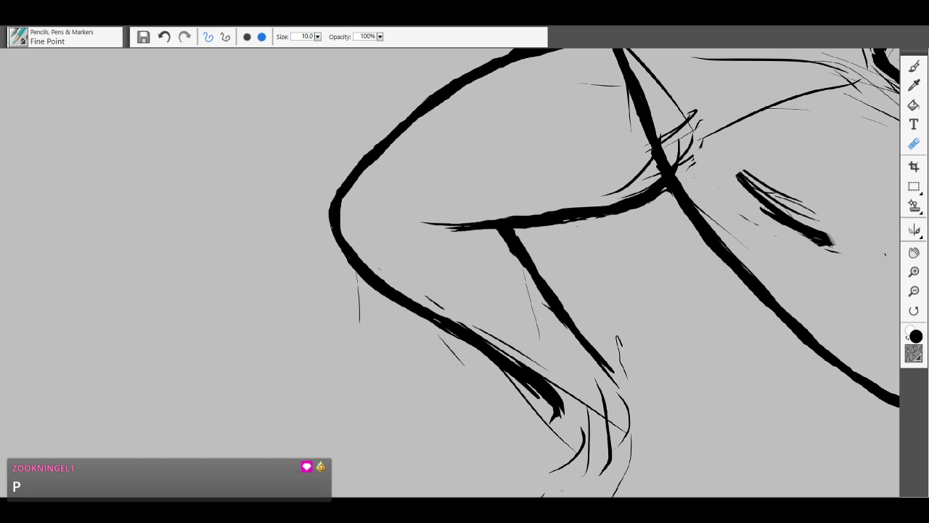
drag(443, 308, 427, 298)
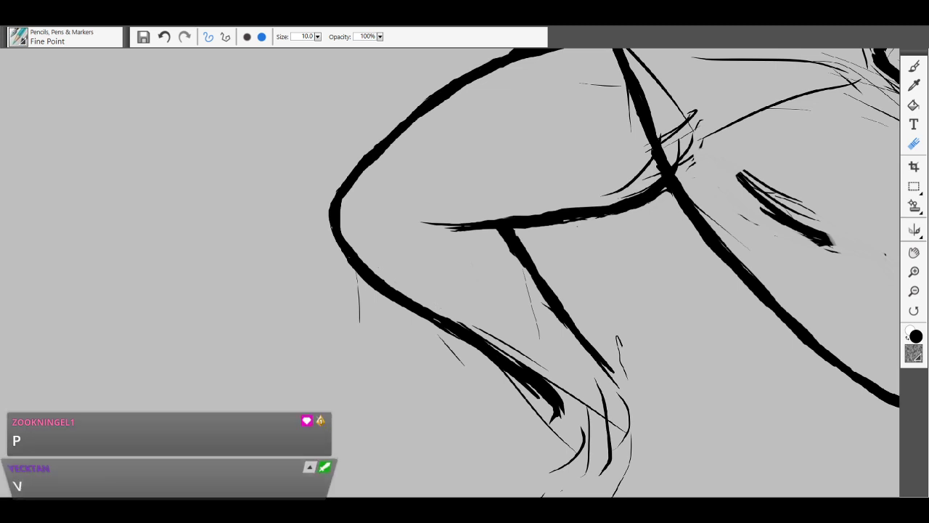
Step: Erase the stray lines along both lower-leg contours of the bent leg, from below the knee down to the ankle
scroll(450, 274, down, 1)
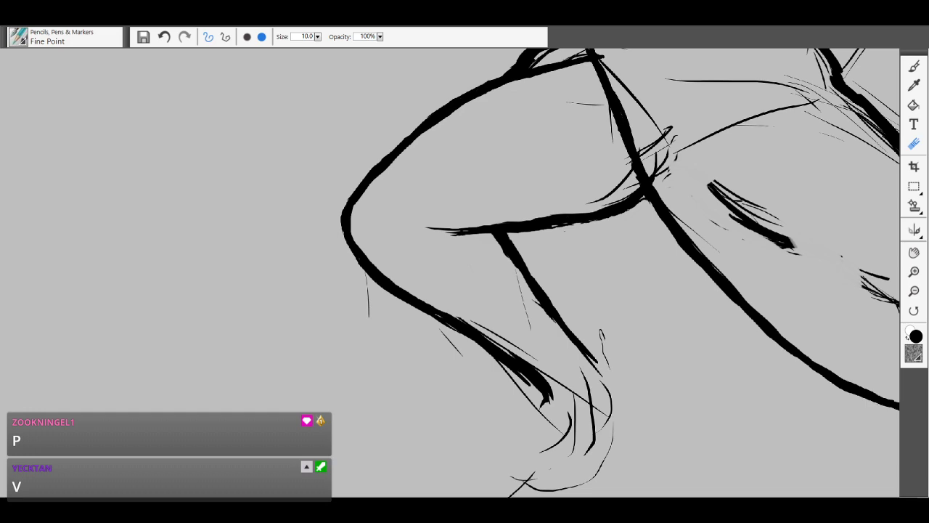
mouse_move(475, 268)
mouse_down()
mouse_move(374, 172)
mouse_move(356, 138)
mouse_up()
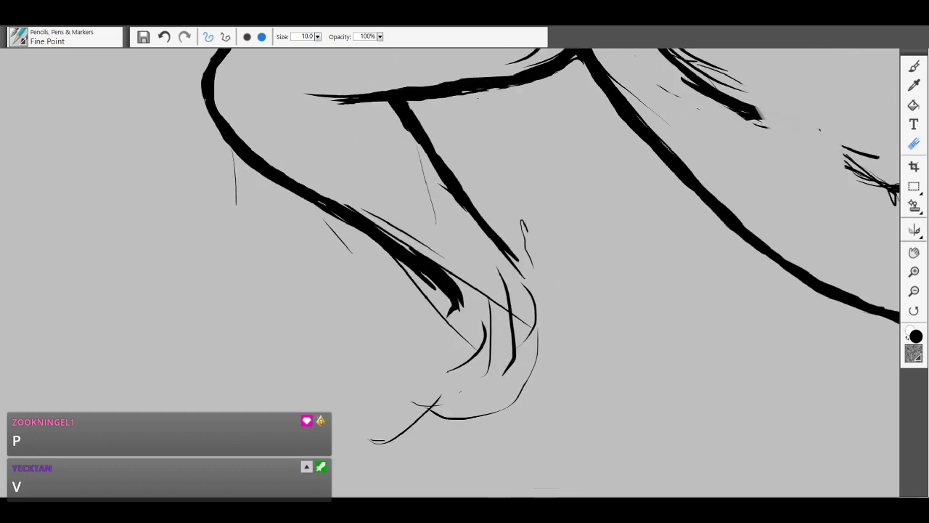
drag(434, 224, 425, 181)
drag(443, 186, 465, 210)
mouse_move(344, 204)
mouse_down()
mouse_move(487, 295)
mouse_move(373, 214)
mouse_up()
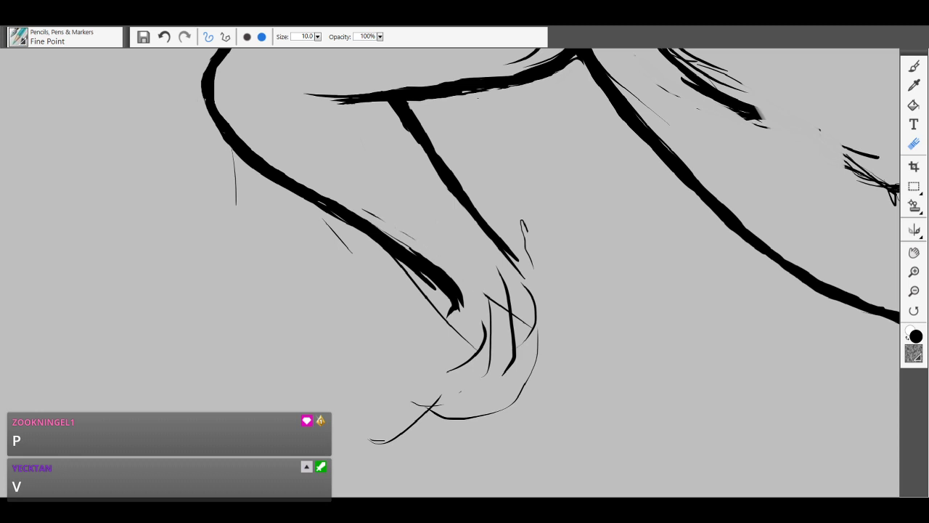
drag(483, 293, 496, 303)
drag(323, 210, 343, 220)
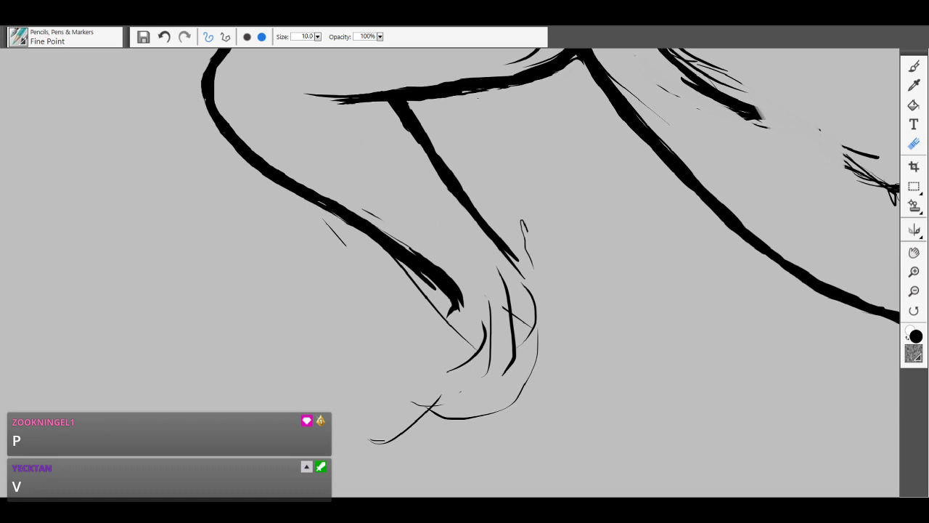
key(ctrl+z)
drag(449, 320, 397, 262)
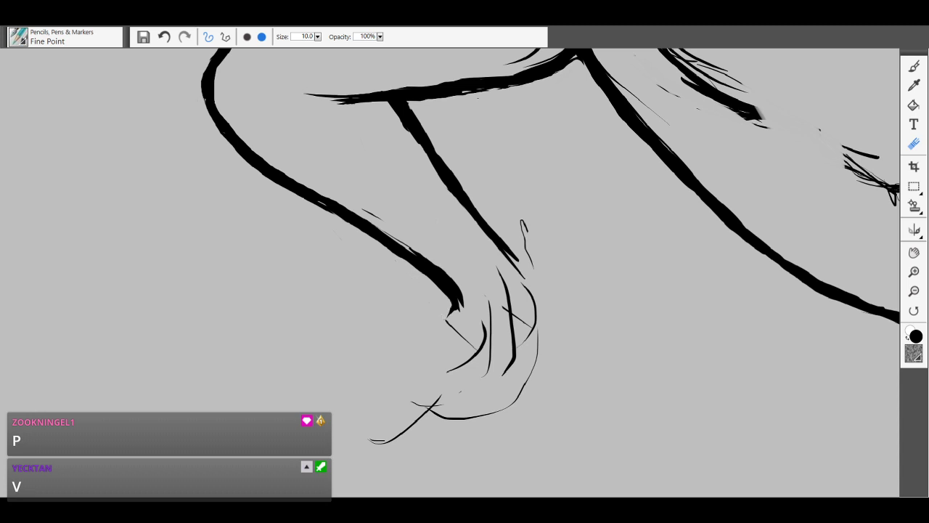
Step: Review the cleaned bent leg against the whole lunging figure from head to feet
key(ctrl+minus)
key(ctrl+minus)
key(ctrl+minus)
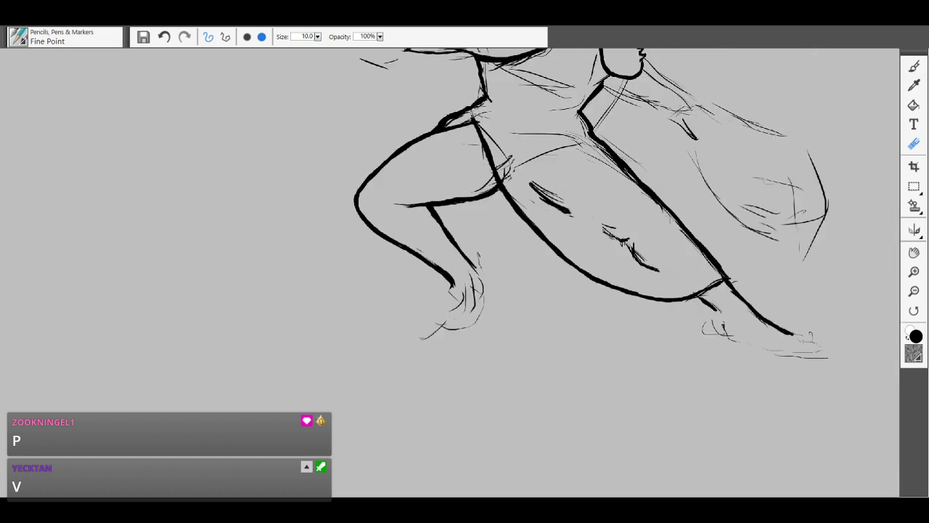
drag(559, 358, 486, 392)
drag(533, 317, 489, 360)
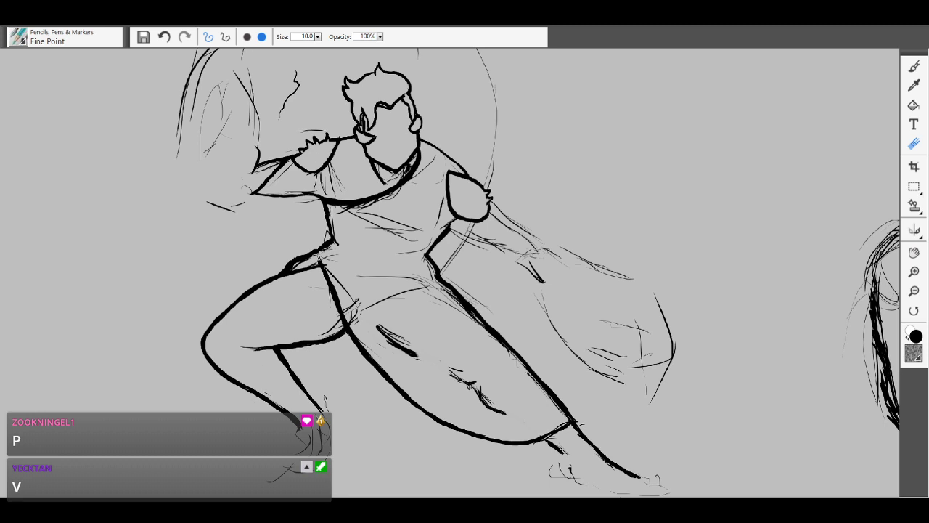